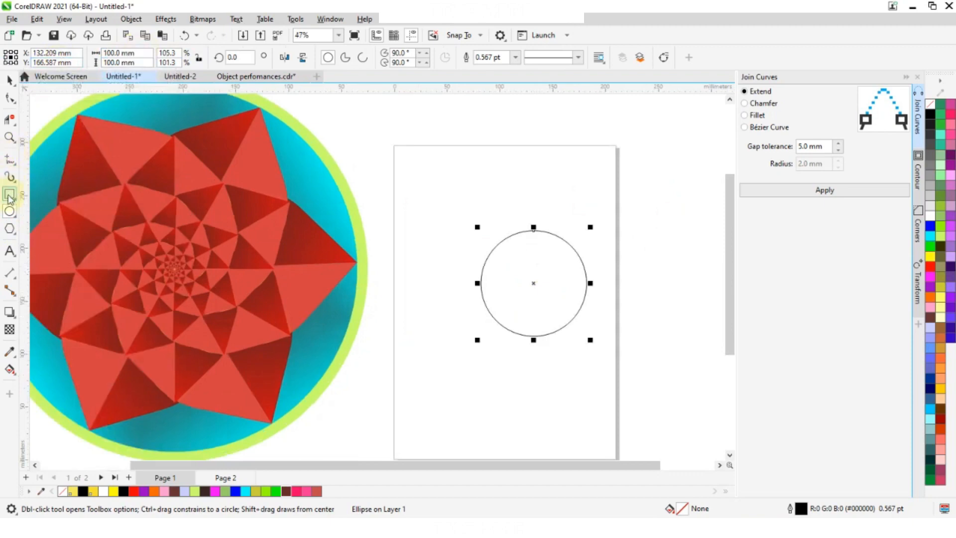
Step: Draw a rectangle on the page and set its size to 50 by 50 mm
left_click(10, 194)
left_click_drag(427, 179, 518, 259)
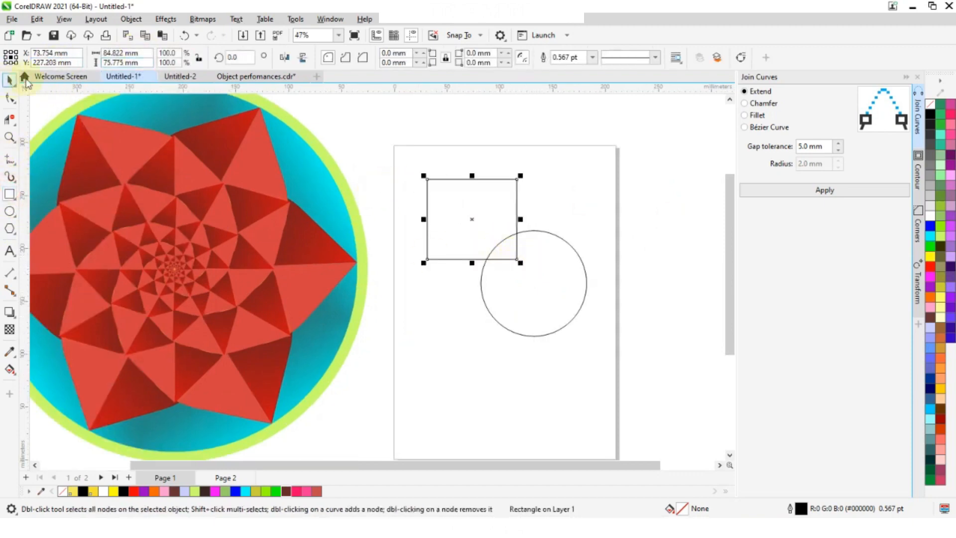
left_click(142, 53)
type("550")
key("Return")
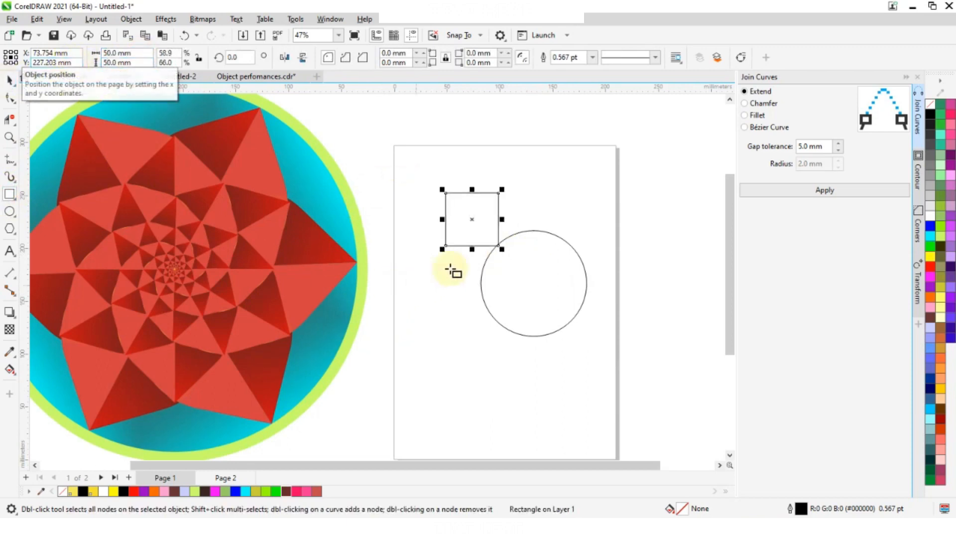
Step: Move the square so its upper-right corner snaps to the topmost point of the circle
scroll(486, 249, "up", 1)
left_click(9, 79)
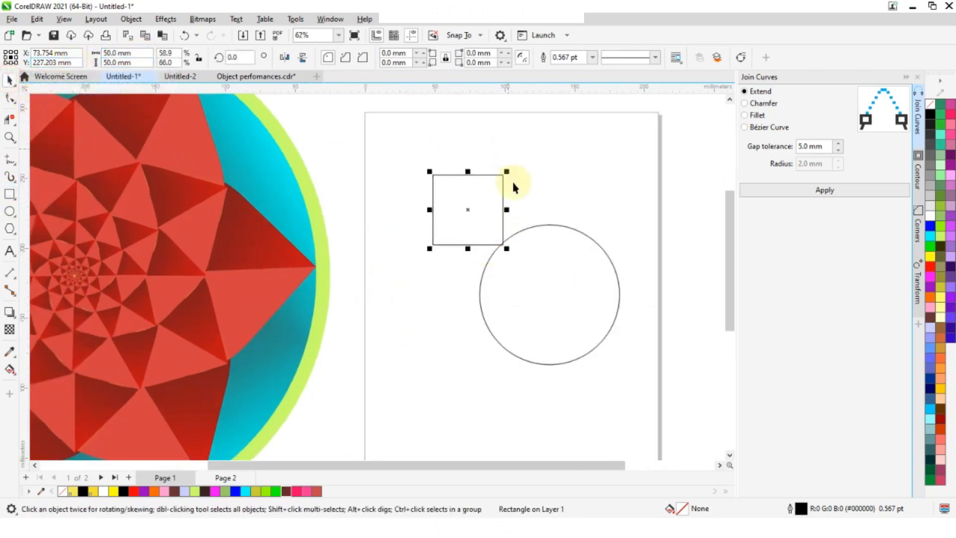
left_click_drag(503, 176, 550, 225)
left_click(473, 188)
Step: Remove the overlapping inner segments of circle and square with Virtual Segment Delete, and join the remaining teardrop outline into one curve using Extend
left_click(11, 121)
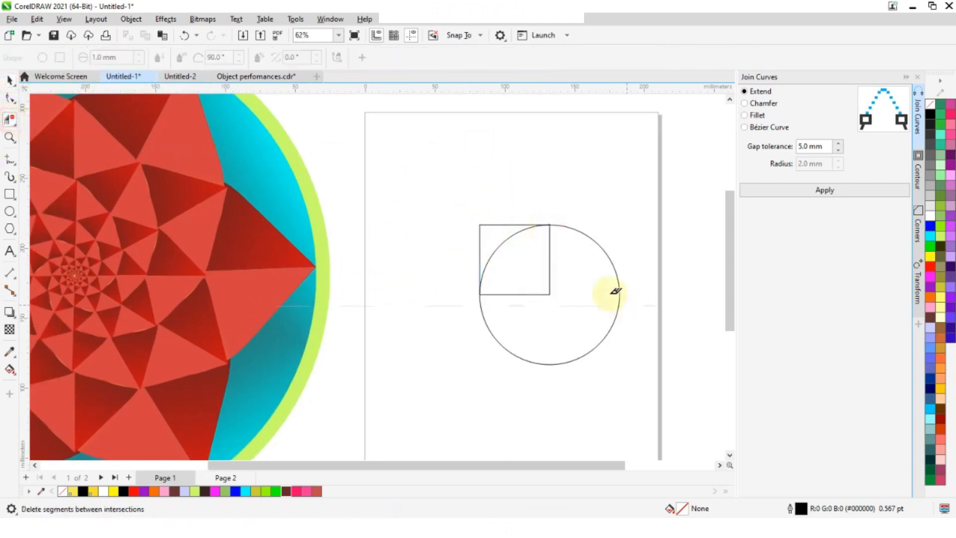
left_click(495, 241)
left_click_drag(547, 277, 573, 317)
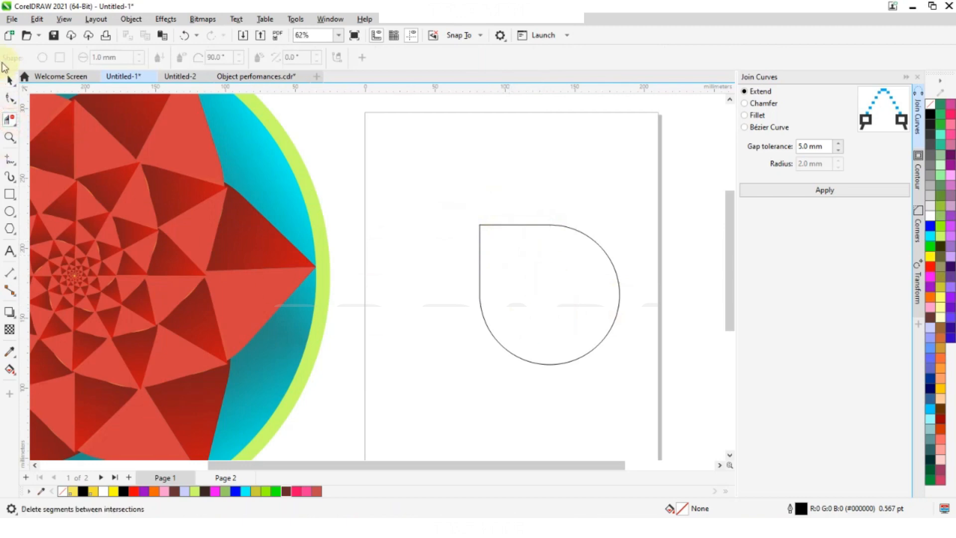
left_click(10, 79)
left_click_drag(691, 427, 692, 429)
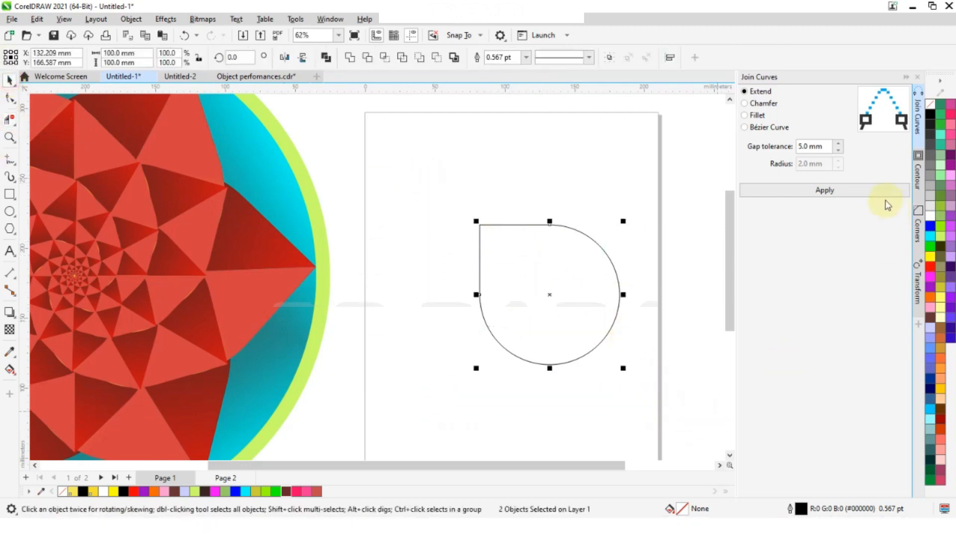
left_click(875, 194)
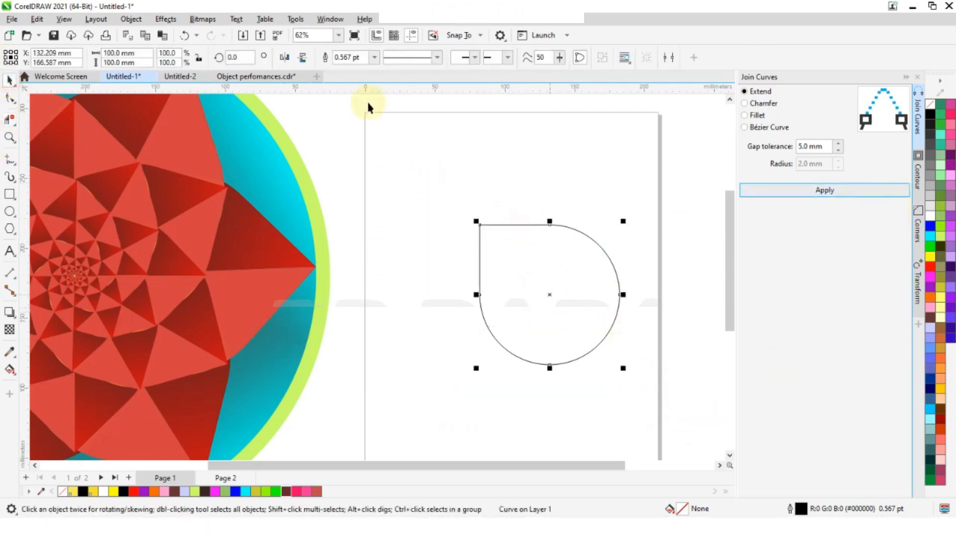
Step: Move the teardrop's center to about X 122, Y 182 mm and rotate it 45 degrees
left_click(531, 189)
left_click(534, 227)
left_click_drag(570, 247, 557, 190)
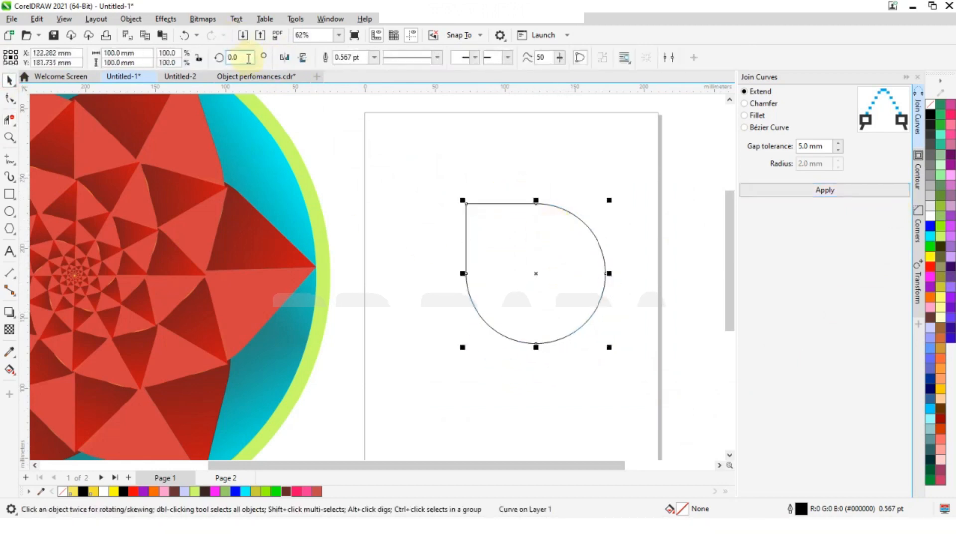
type("45")
key("Return")
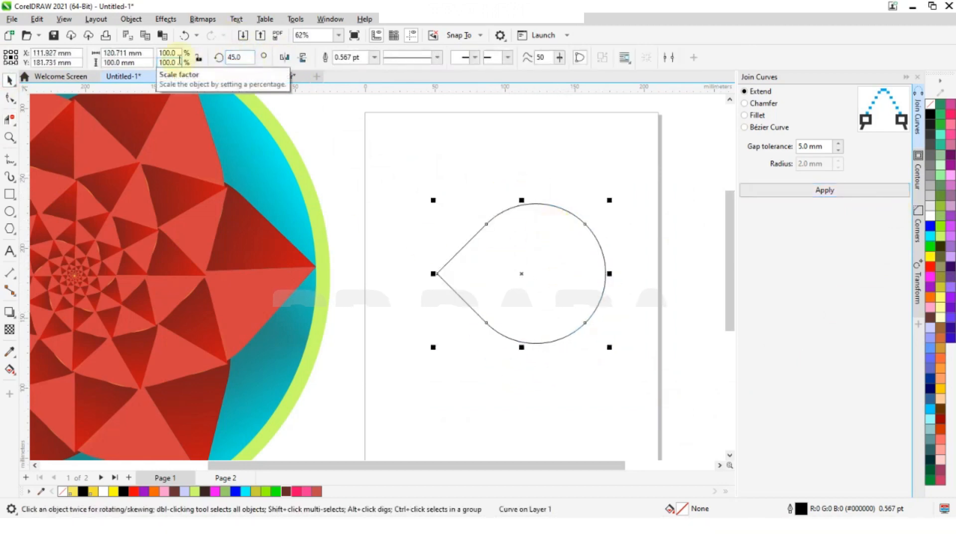
left_click(466, 177)
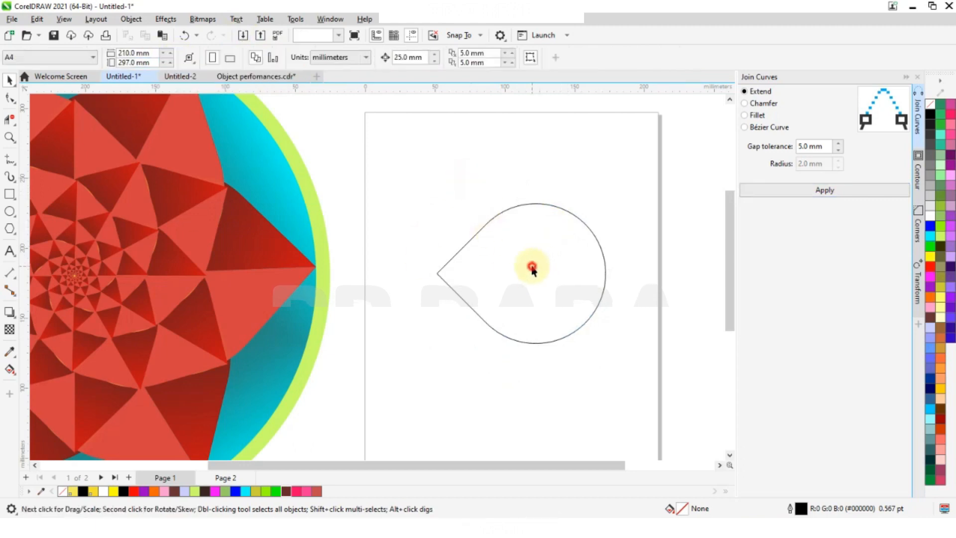
Step: Delete the two nodes where the teardrop's straight sides meet the arc, and shift its tip node 25 mm to the left
double_click(532, 267)
left_click(436, 273)
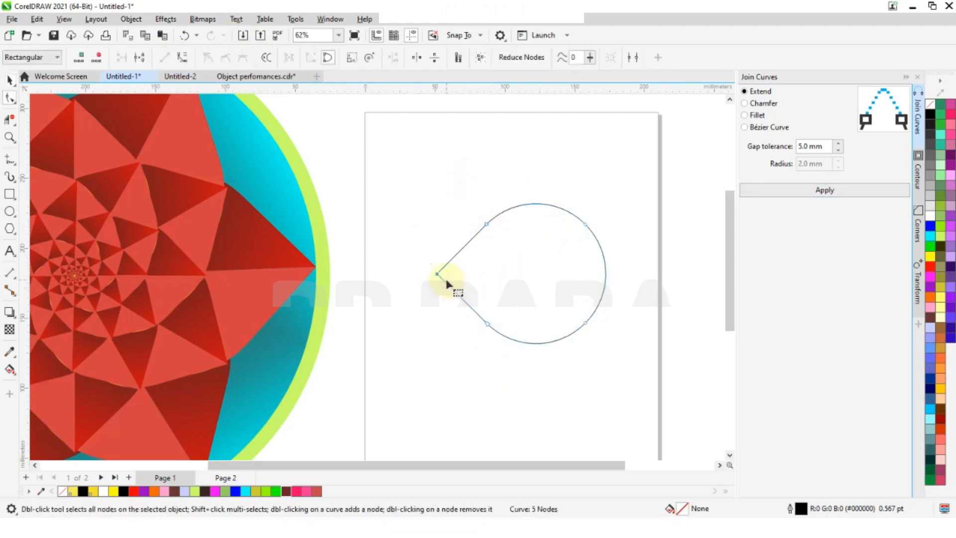
key("shift+Left")
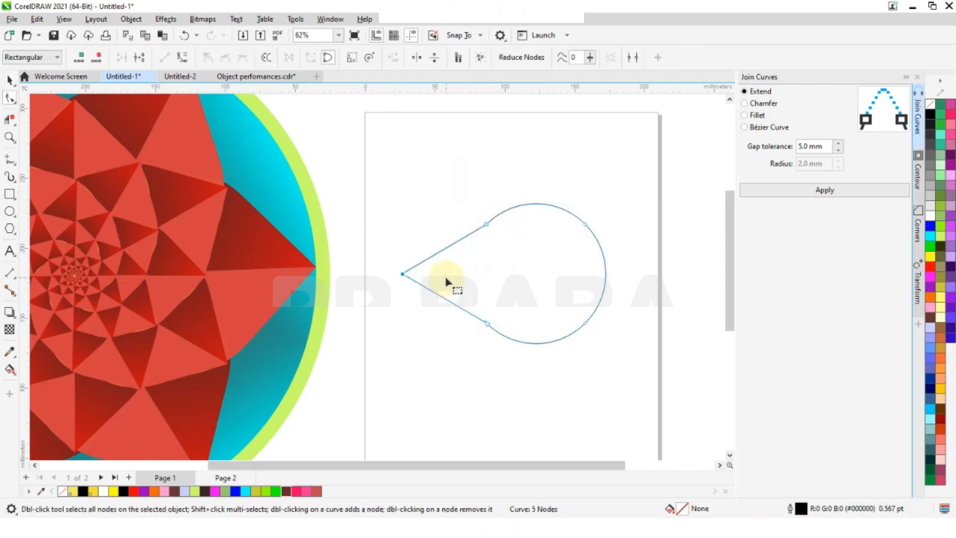
double_click(486, 225)
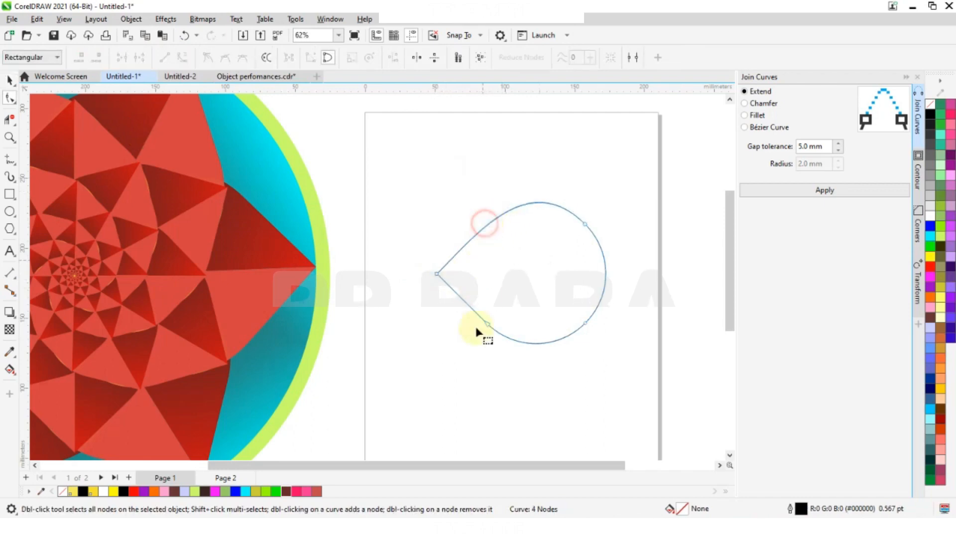
double_click(488, 325)
left_click_drag(427, 267, 470, 306)
key("shift+Left")
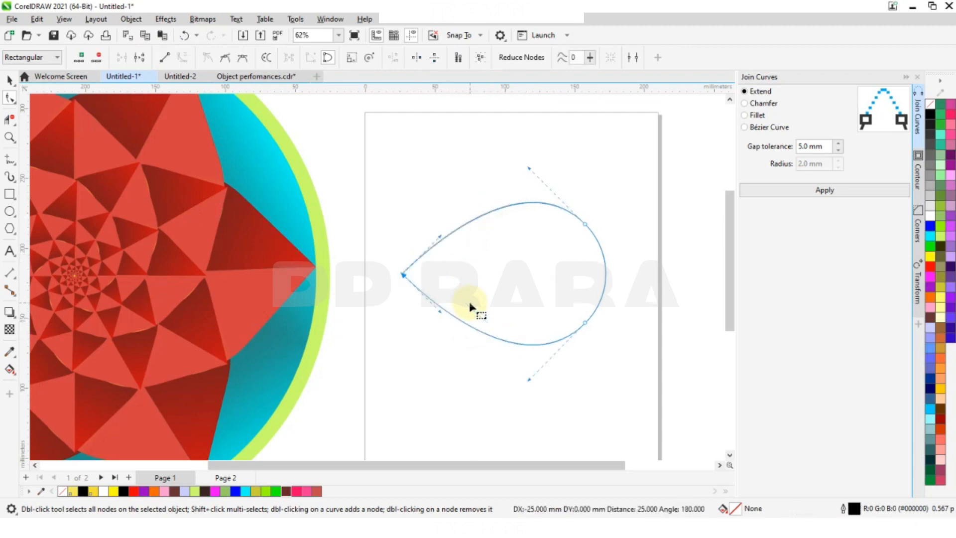
Step: Copy the finished teardrop and paste it onto Page 2
left_click(12, 80)
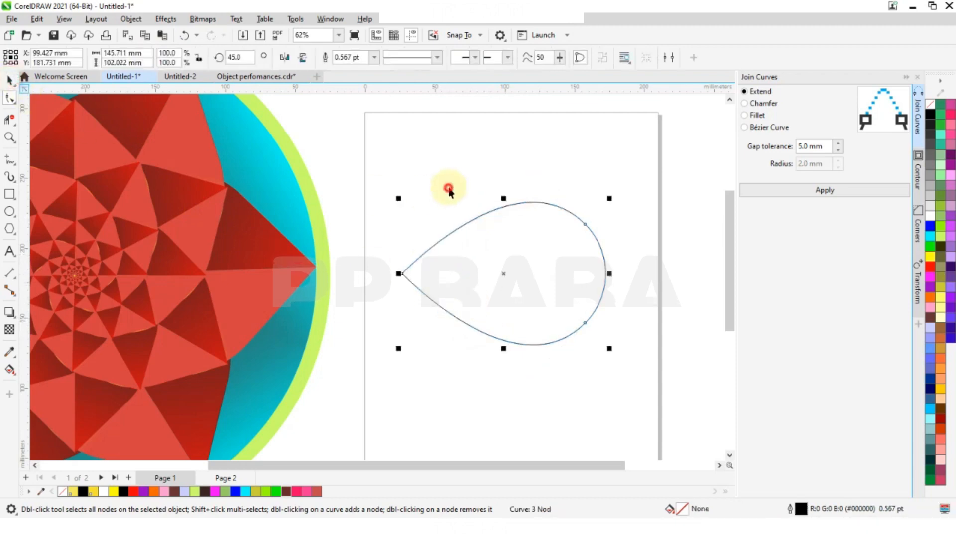
left_click(406, 209)
left_click_drag(376, 154, 657, 358)
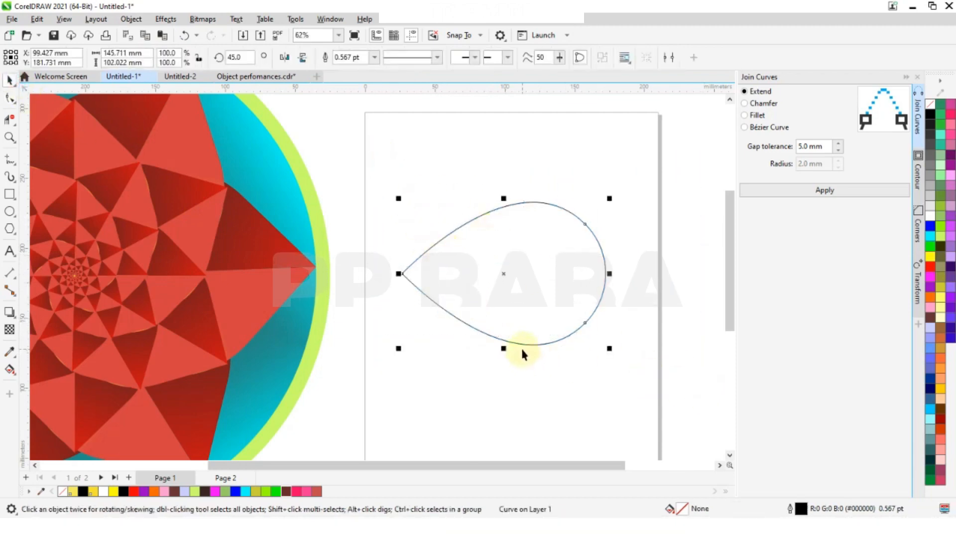
left_click(228, 479)
key("ctrl+v")
scroll(419, 258, "down", 2)
scroll(509, 289, "up", 1)
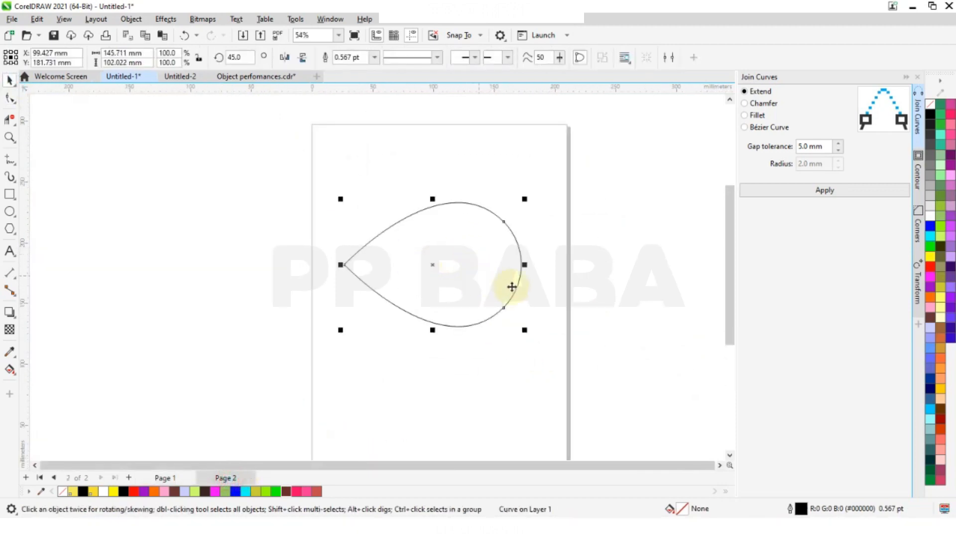
left_click(368, 170)
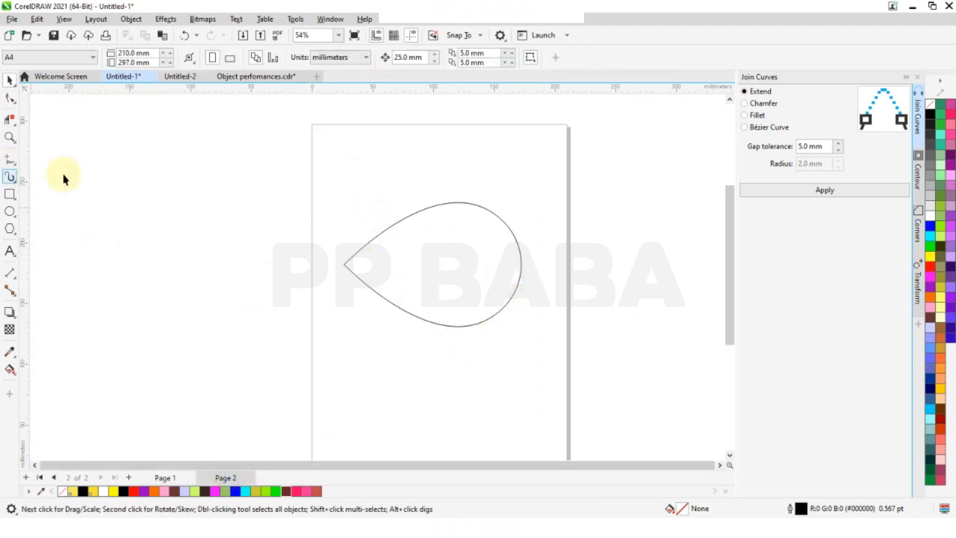
Step: Duplicate the teardrop to the empty area left of the page and draw a horizontal line from the copy's tip to its opposite edge
left_click(455, 268)
left_click_drag(468, 249, 211, 230)
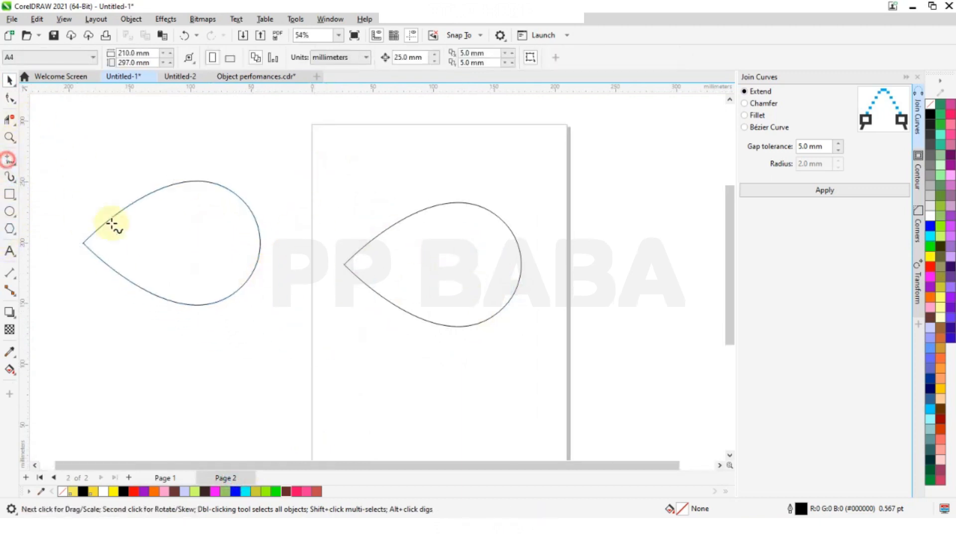
left_click(84, 243)
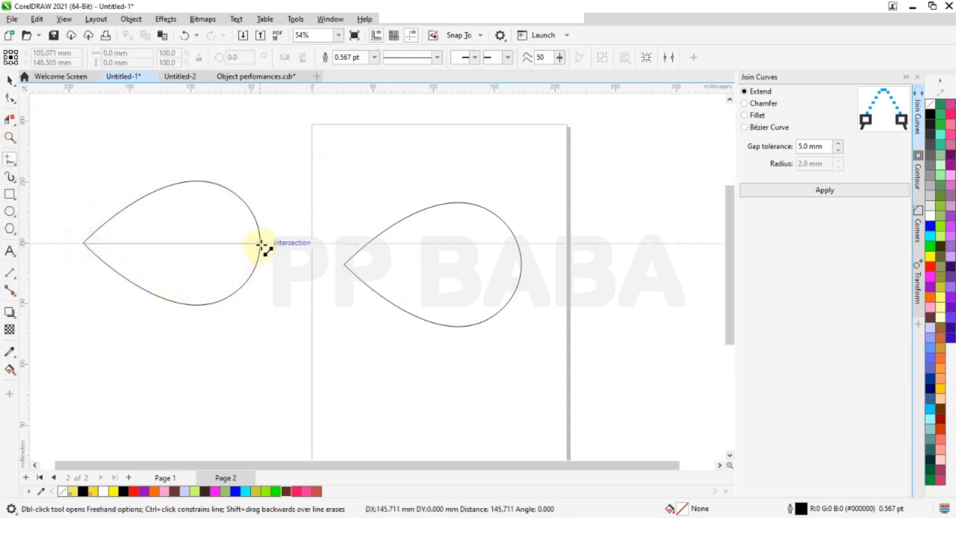
left_click(260, 244)
Step: Remove the copy's lower arc with Virtual Segment Delete and join the upper arc and line into one closed half-teardrop
left_click(10, 120)
left_click_drag(178, 284, 147, 335)
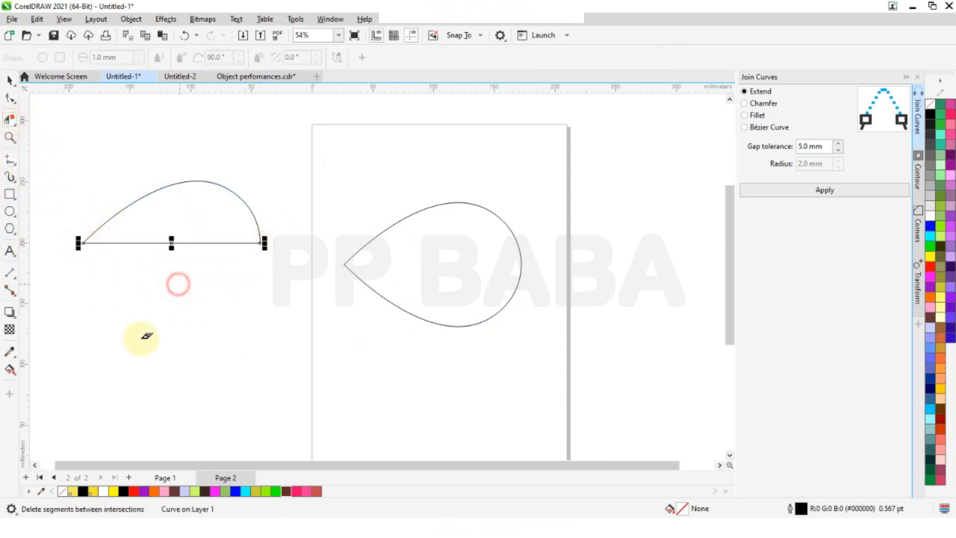
left_click(10, 80)
left_click_drag(57, 133, 279, 302)
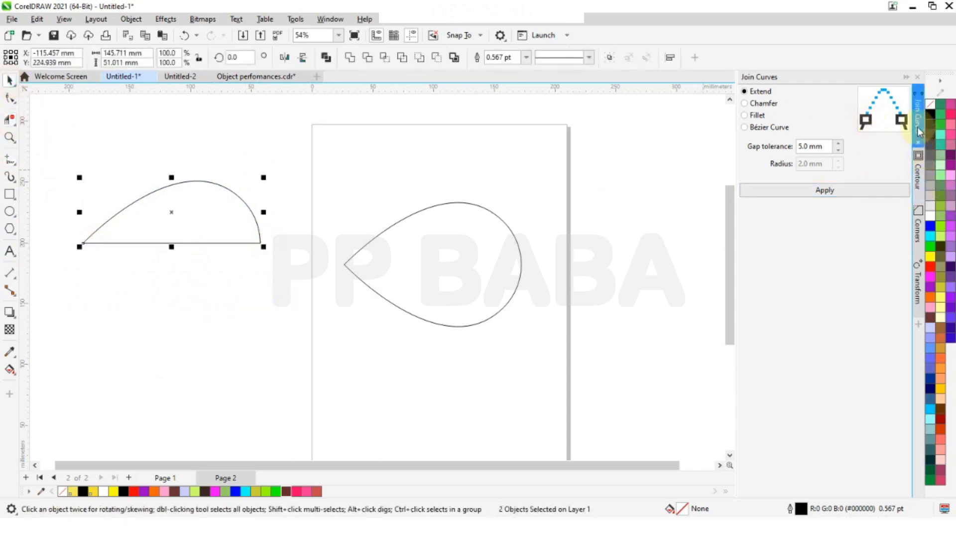
left_click(840, 190)
left_click(418, 169)
Step: Fill the half-teardrop with Hot Pink and the full teardrop with Neon Red
left_click(173, 221)
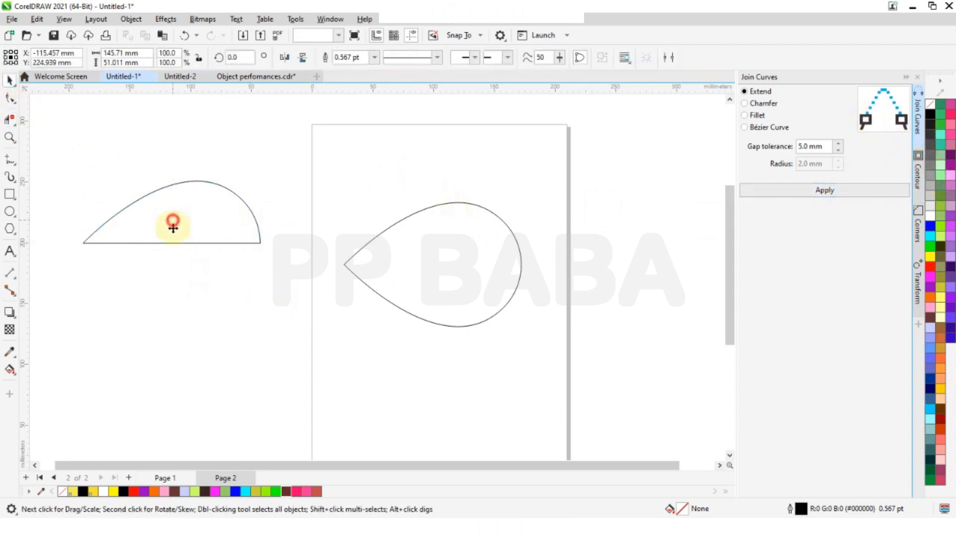
left_click(304, 491)
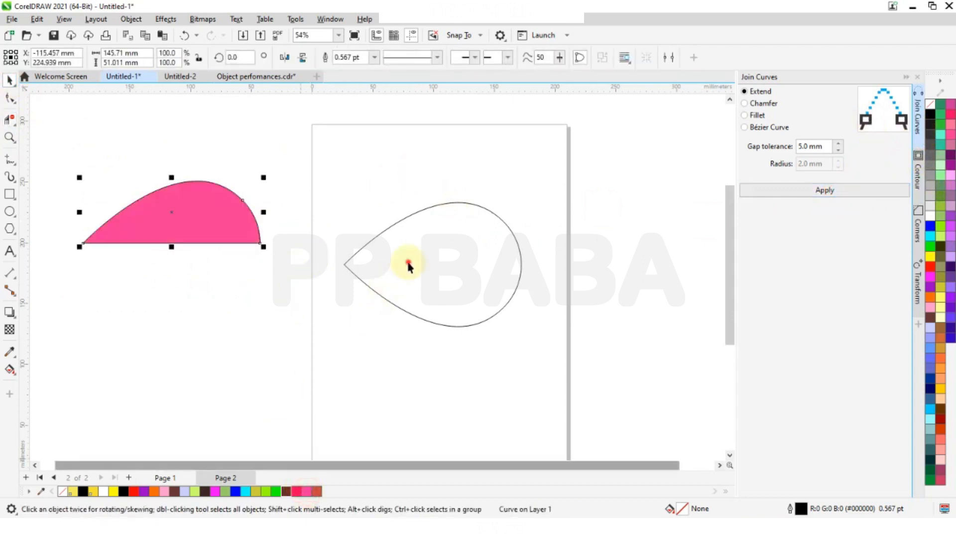
left_click(408, 267)
left_click(297, 492)
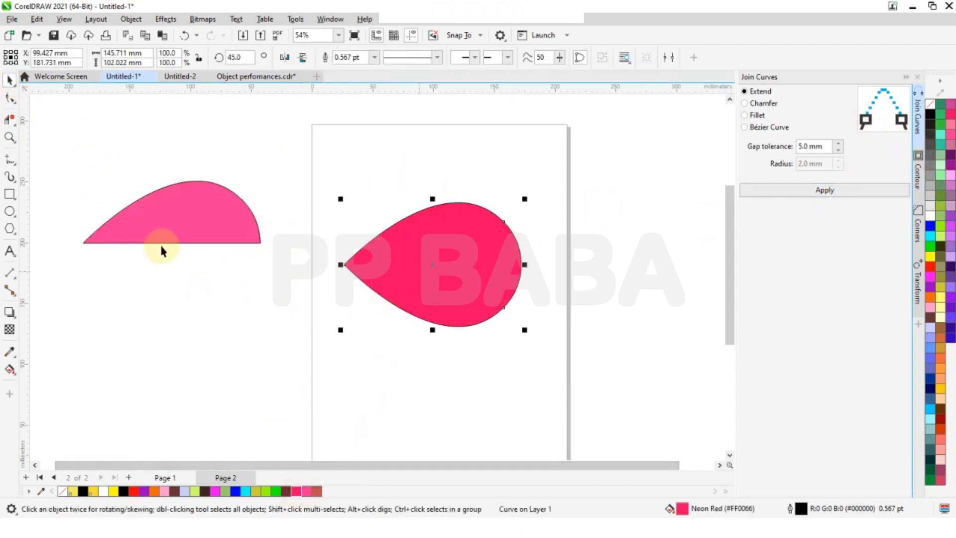
Step: Place the pink half-teardrop over the red teardrop with their tips aligned
left_click(162, 221)
left_click_drag(84, 243, 343, 265)
scroll(429, 244, "down", 2)
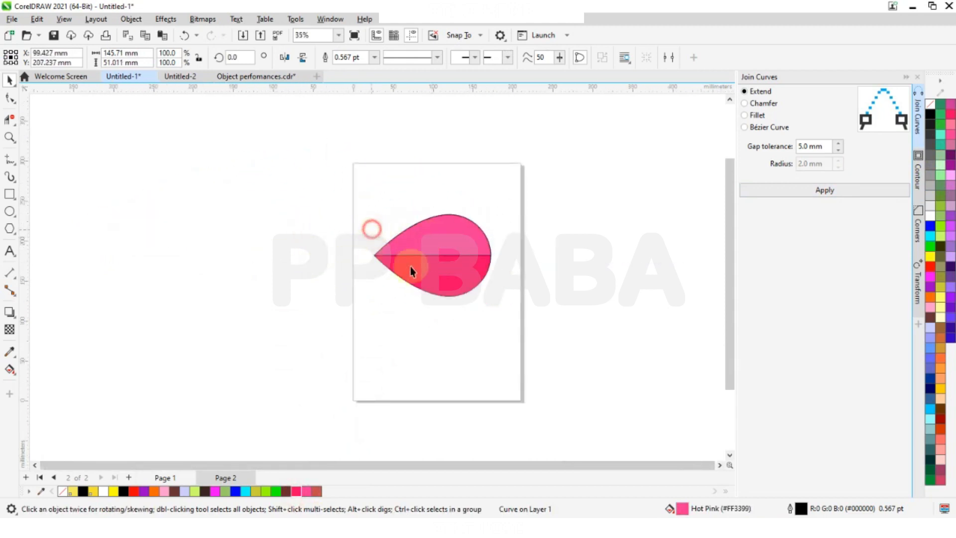
Step: Remove the outline from both colored petal shapes
left_click(317, 335)
left_click_drag(336, 332, 540, 201)
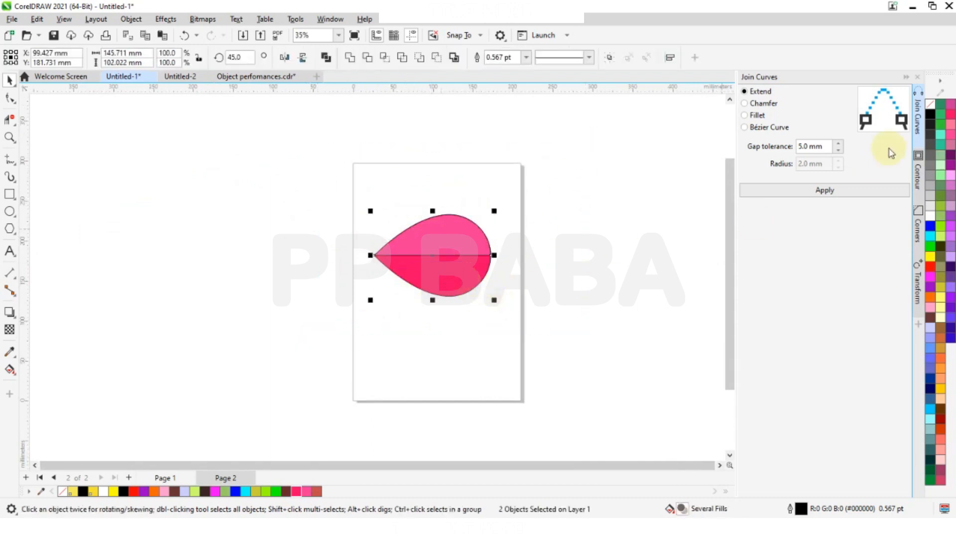
right_click(928, 105)
left_click(910, 111)
left_click(580, 202)
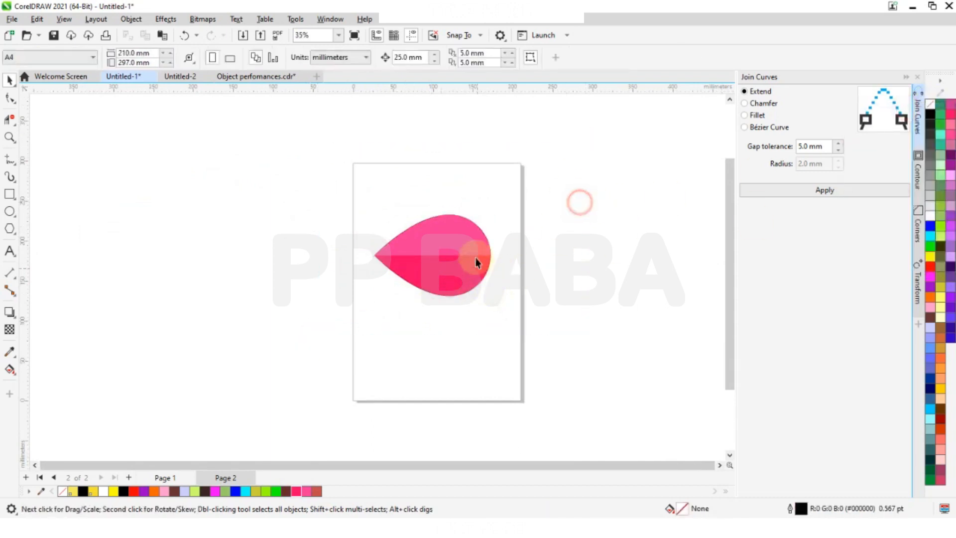
scroll(475, 258, "up", 1)
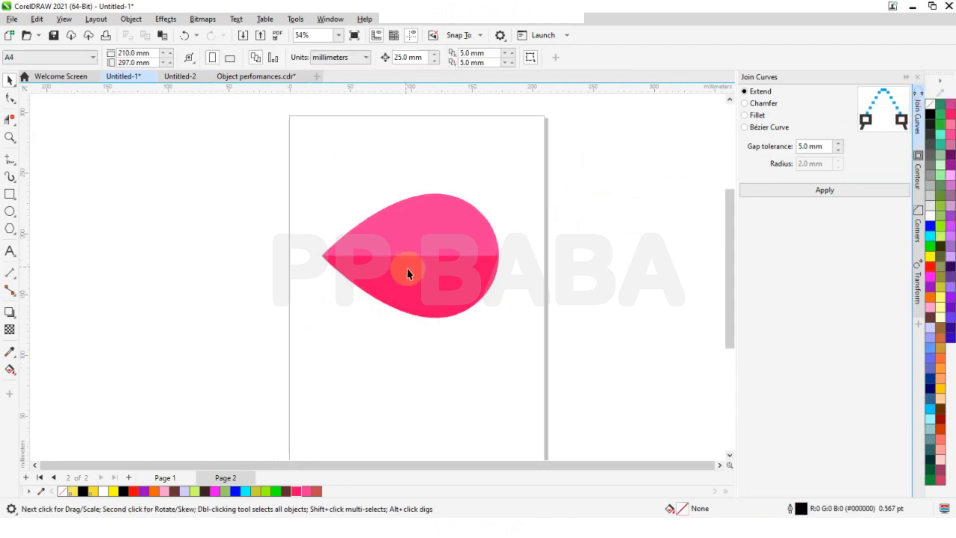
Step: Undo the outline removal, the half-teardrop's move and the full teardrop's fill
key("ctrl+z")
key("ctrl+z")
key("ctrl+z")
key("ctrl+z")
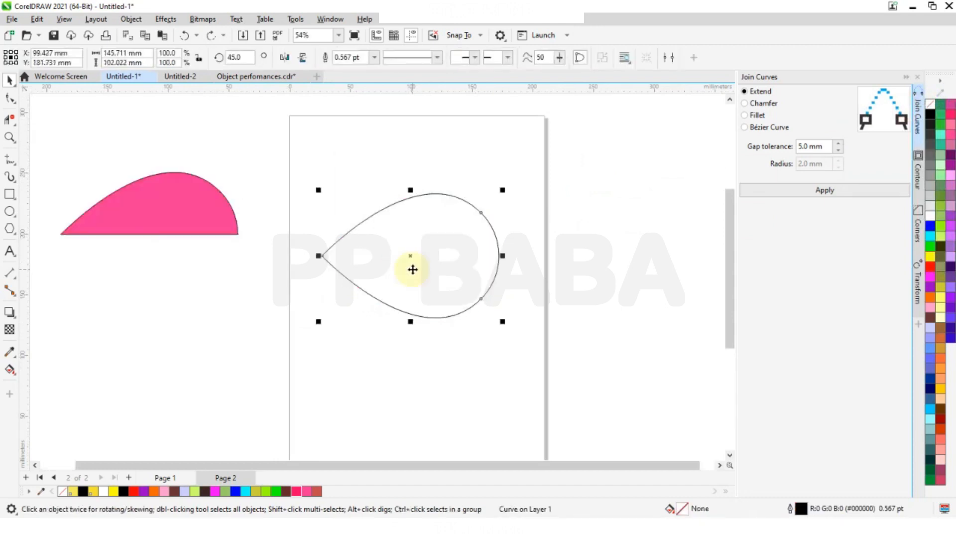
Step: Snap the half-teardrop's tip onto the tip of the full teardrop on the page
left_click_drag(60, 235, 323, 256)
left_click(462, 207)
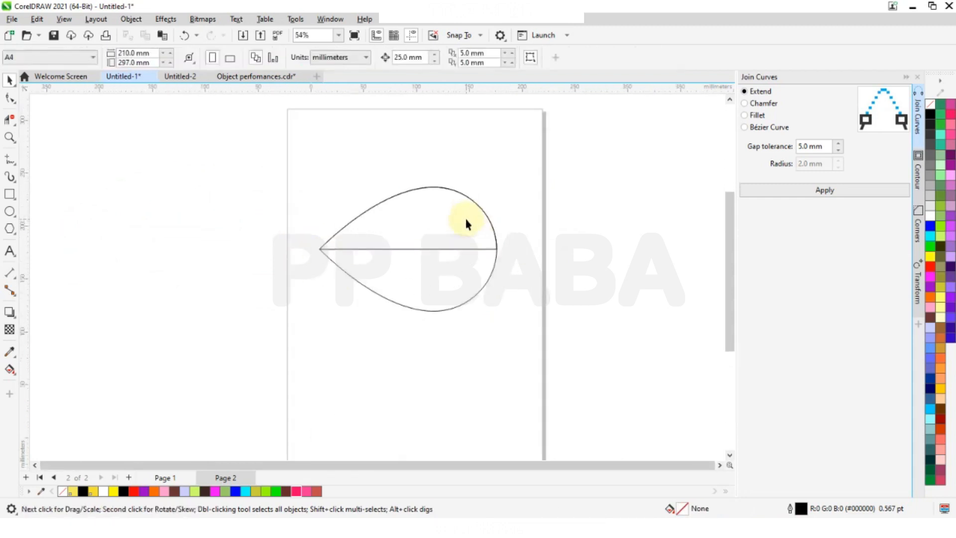
Step: Group the full and half teardrops and create a copy of the group rotated 60 degrees
left_click_drag(596, 132, 593, 134)
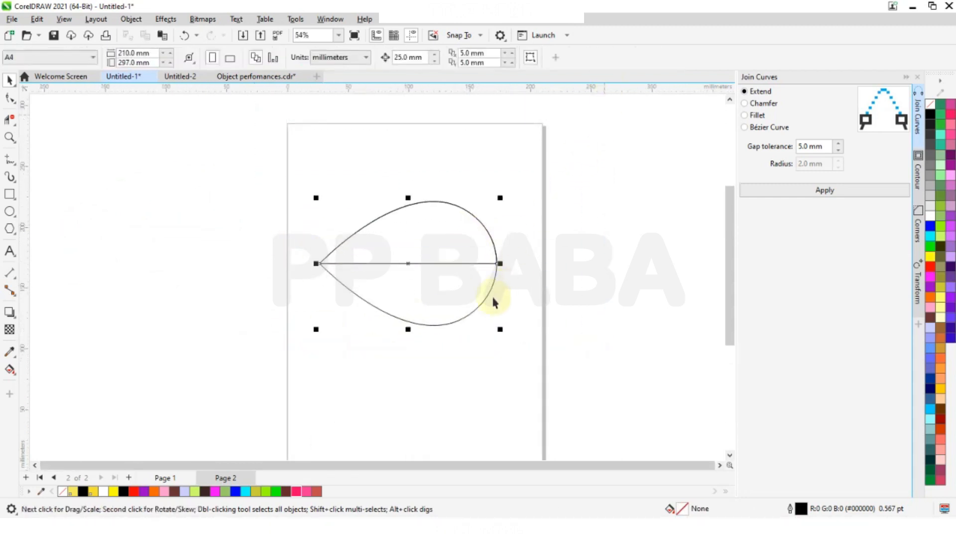
left_click(241, 58)
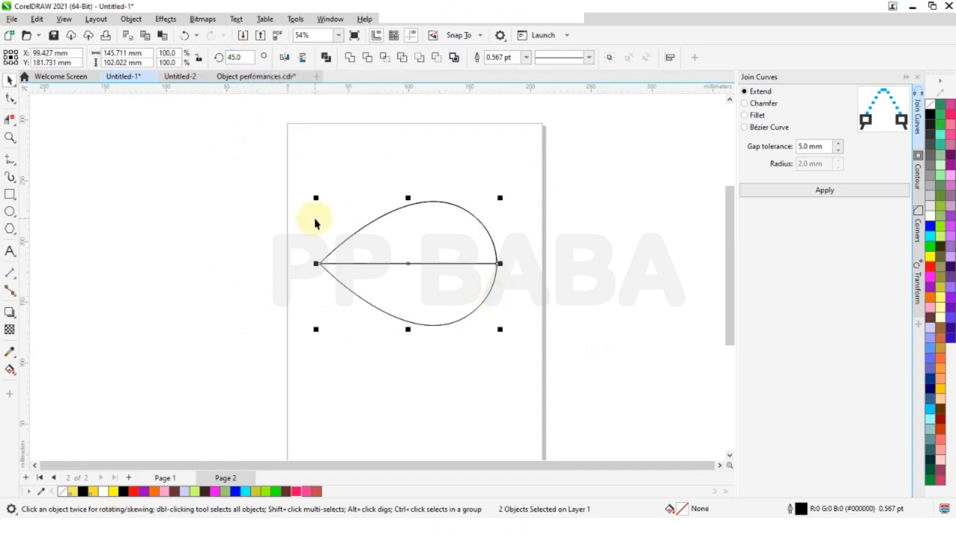
key("ctrl+g")
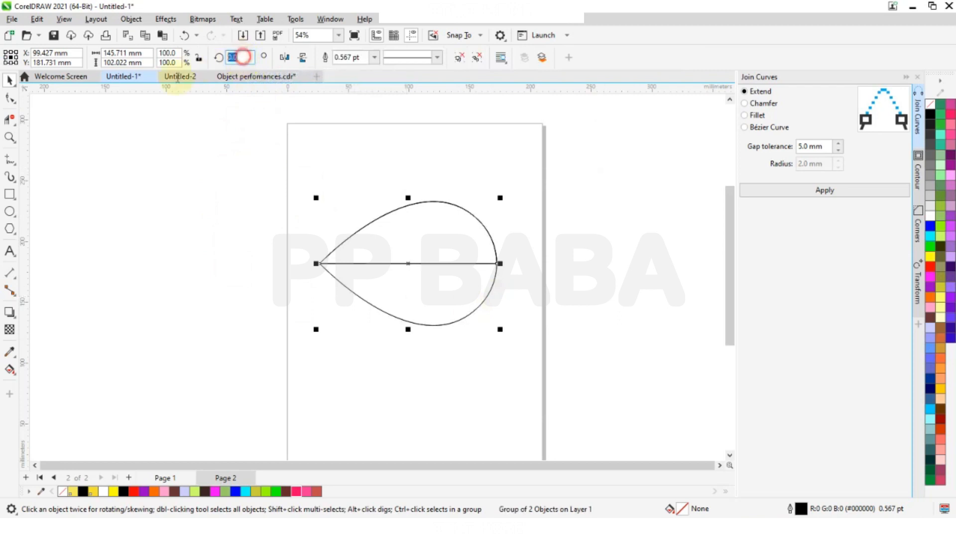
key("Return")
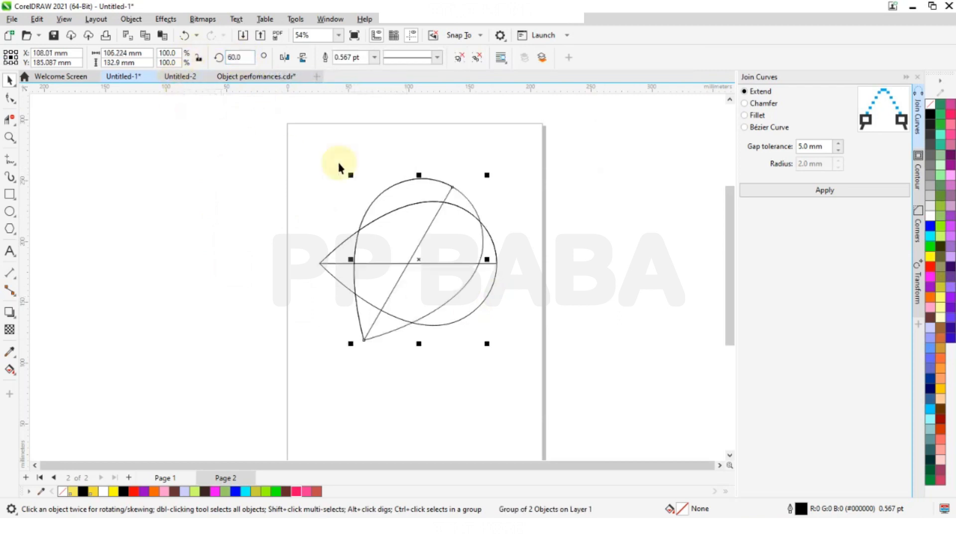
Step: Move the 60-degree rotated teardrop so its rounded-end node snaps onto the original teardrop's rounded-end node
key("Escape")
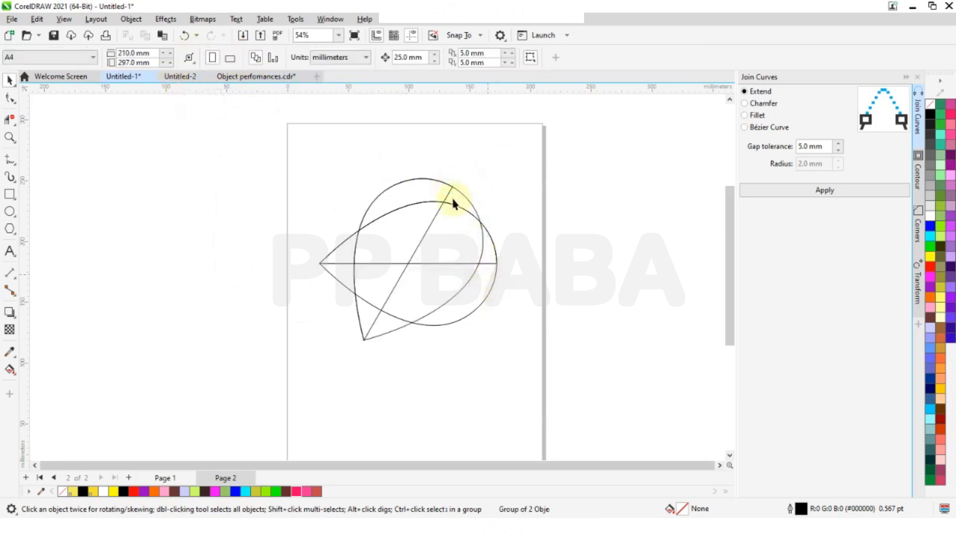
left_click(428, 187)
key("Escape")
left_click(455, 194)
left_click_drag(453, 188, 495, 261)
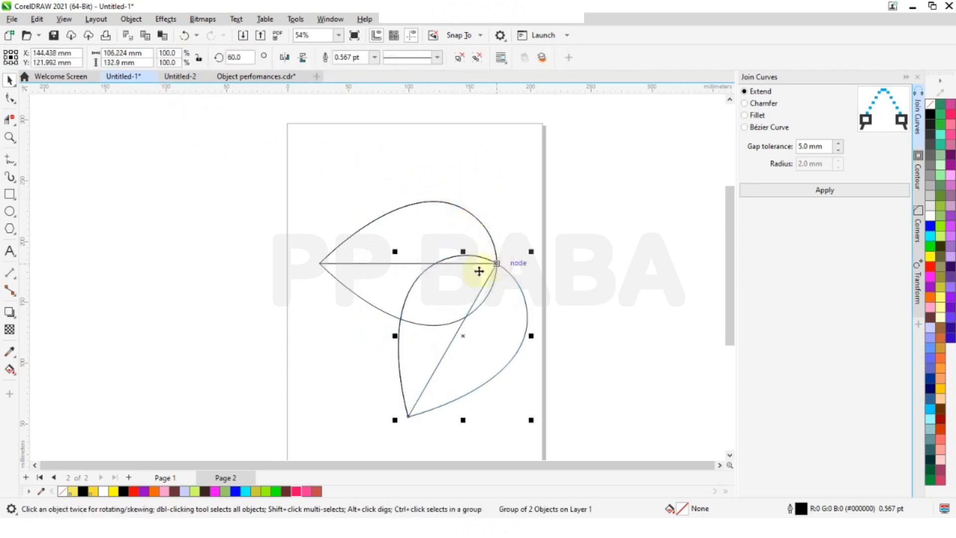
scroll(491, 261, "down", 2)
scroll(448, 277, "up", 1)
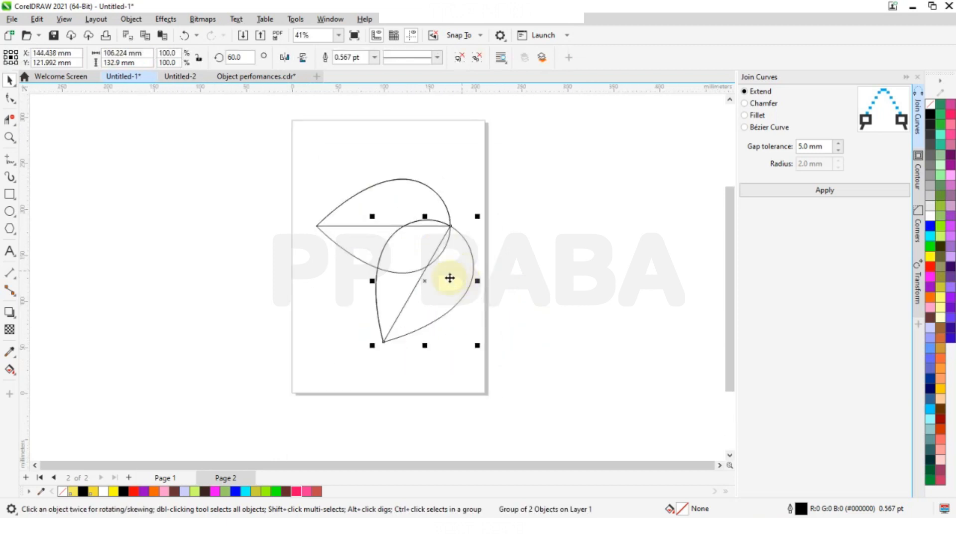
Step: Delete the overlapping segments with Virtual Segment Delete, leaving a petal outline cut by the 60-degree copy's arc
left_click(7, 122)
left_click_drag(385, 307, 468, 356)
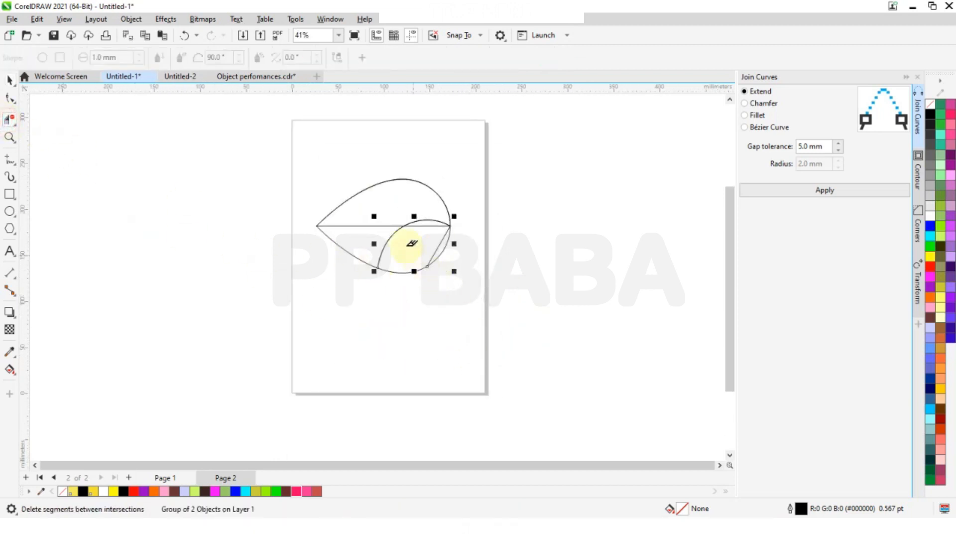
left_click(431, 245)
scroll(428, 229, "up", 2)
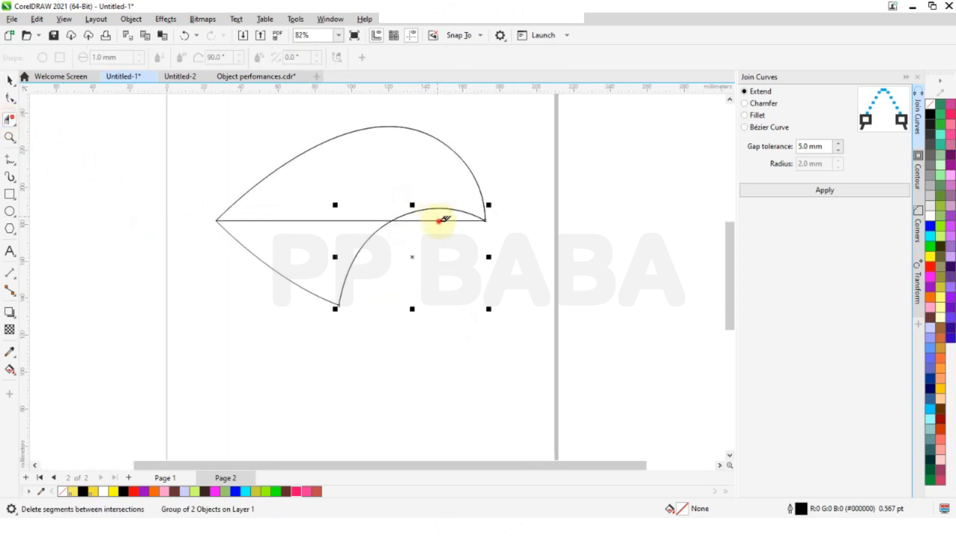
scroll(410, 311, "down", 2)
left_click(9, 79)
left_click(428, 289)
scroll(402, 241, "up", 3)
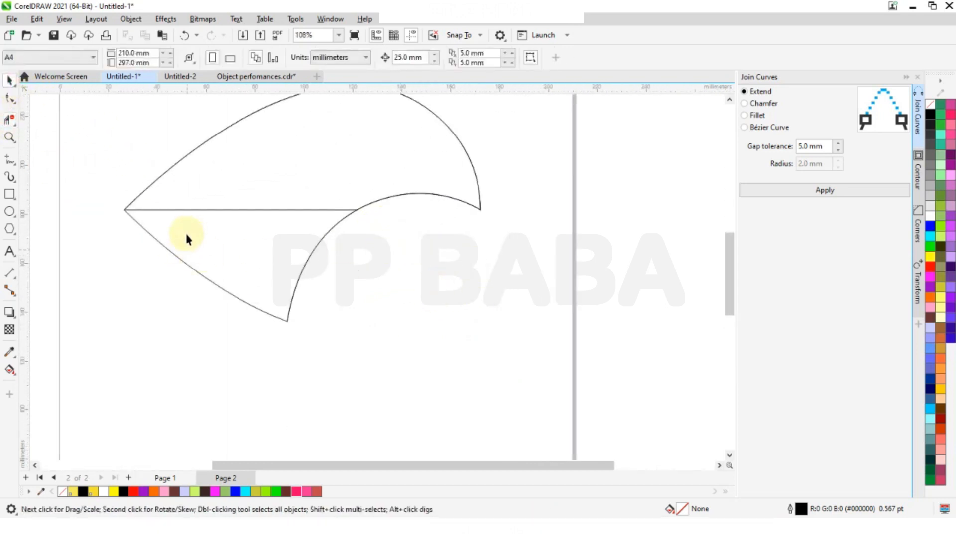
scroll(179, 226, "down", 2)
scroll(179, 226, "up", 1)
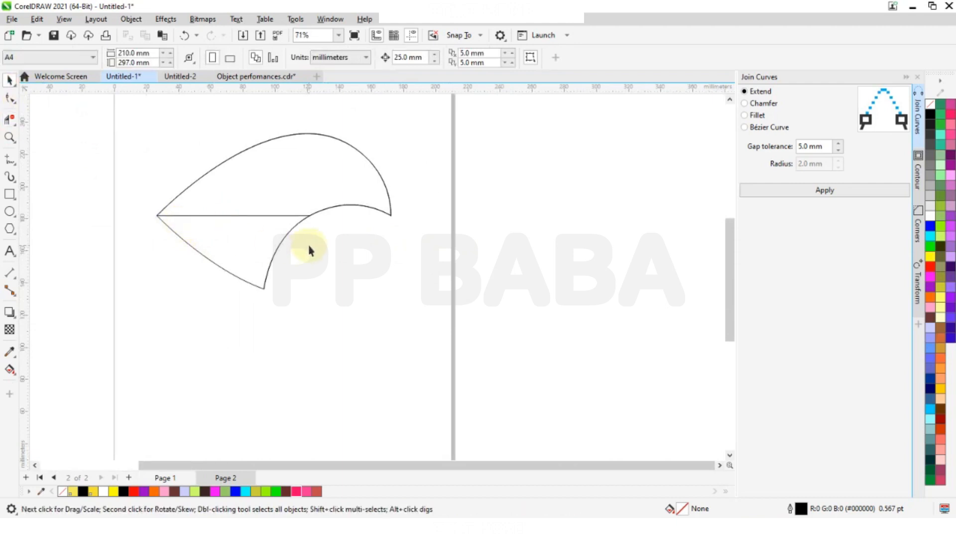
Step: Undo the segment deletions and the rotated copy's move
key("ctrl+z")
key("ctrl+z")
key("ctrl+z")
Step: Set the copy's rotation to 45 degrees and snap its rounded-end node onto the original teardrop's rounded end
left_click(244, 56)
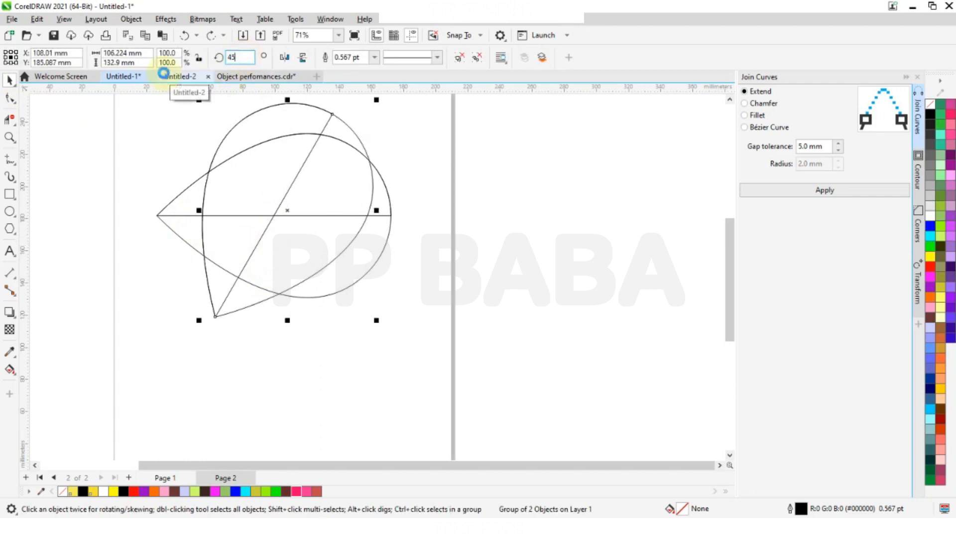
type("45")
key("Return")
left_click_drag(357, 128, 391, 216)
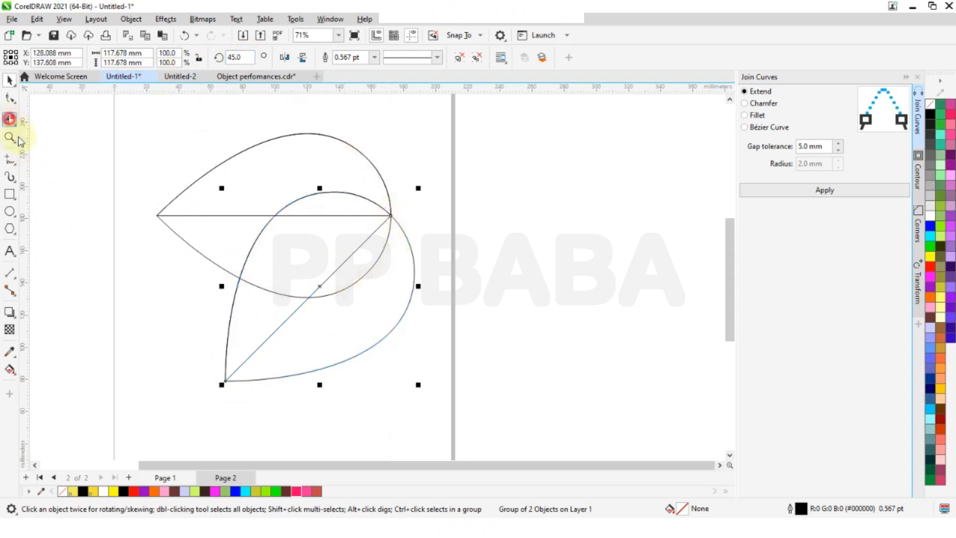
Step: Delete the overlapping segments with Virtual Segment Delete, keeping only the curved petal outline and its dividing line
left_click_drag(334, 208, 367, 421)
left_click_drag(217, 290, 328, 389)
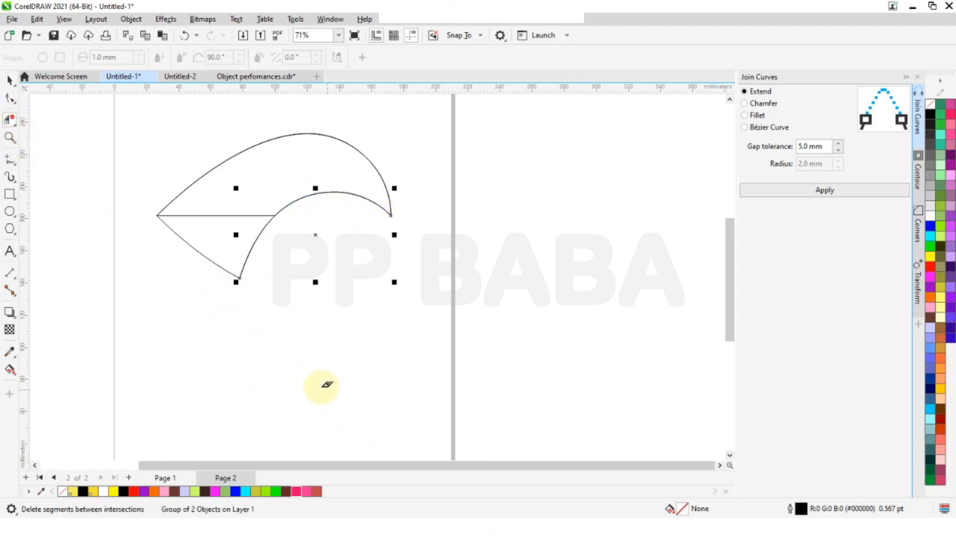
left_click(72, 141)
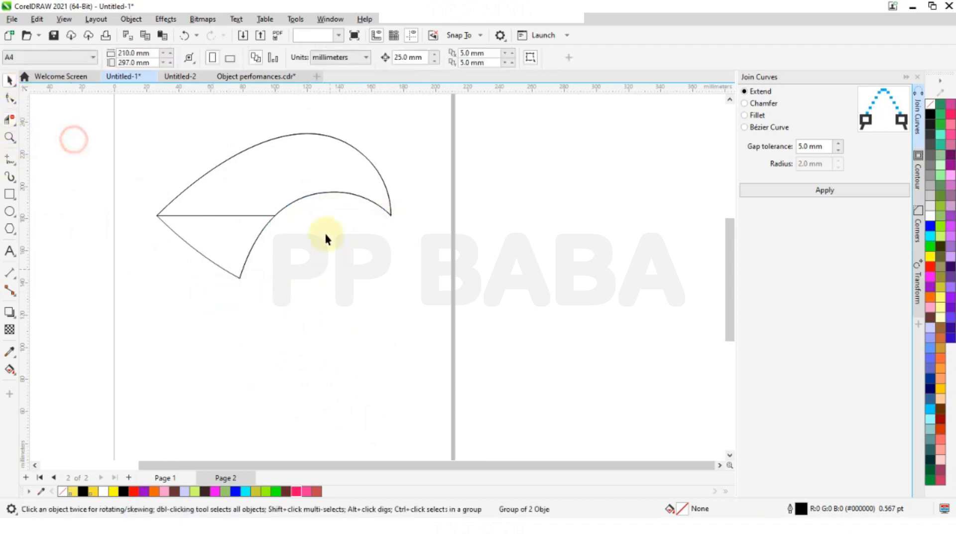
Step: Try moving the trimmed inner arc away from the petal outline, then undo the move
left_click(317, 195)
left_click_drag(321, 194, 348, 257)
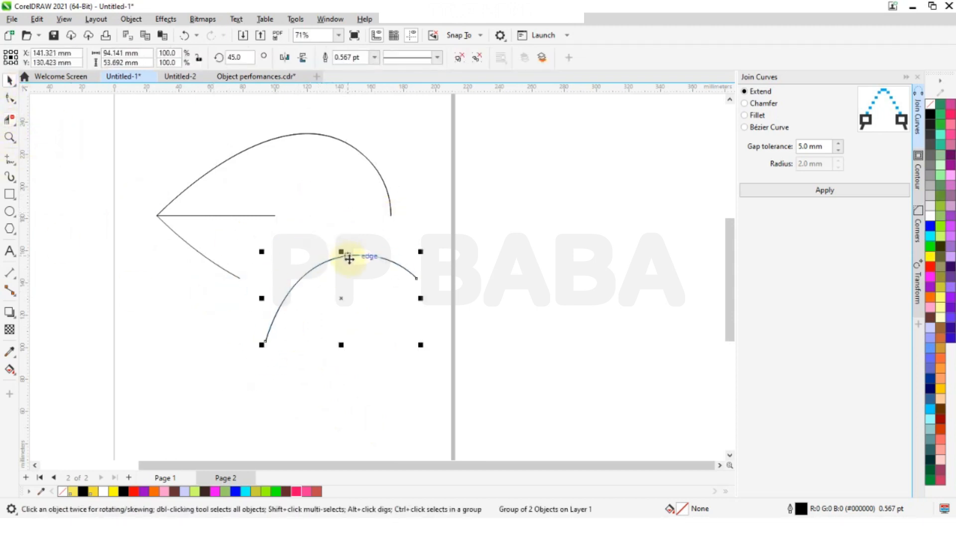
key("ctrl+z")
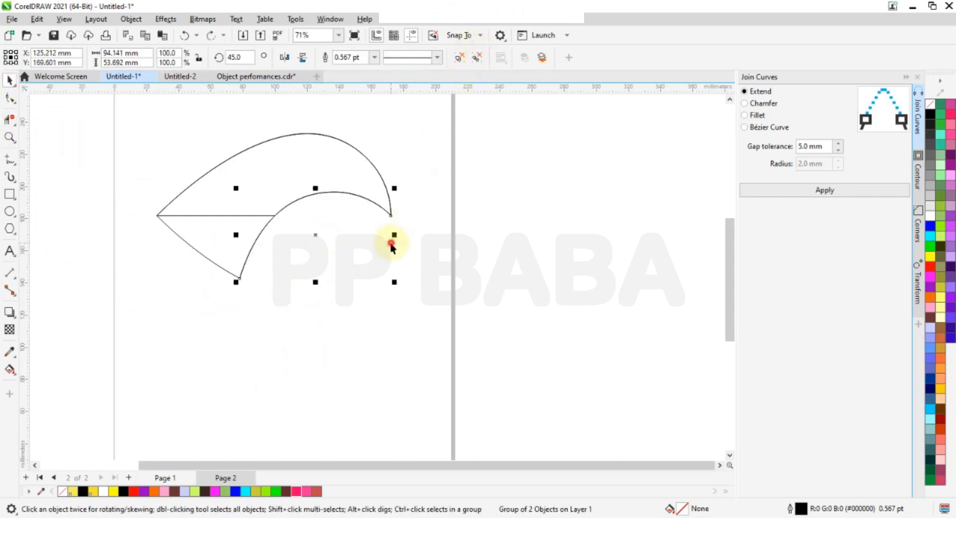
left_click(332, 205)
left_click(323, 194)
left_click(349, 220)
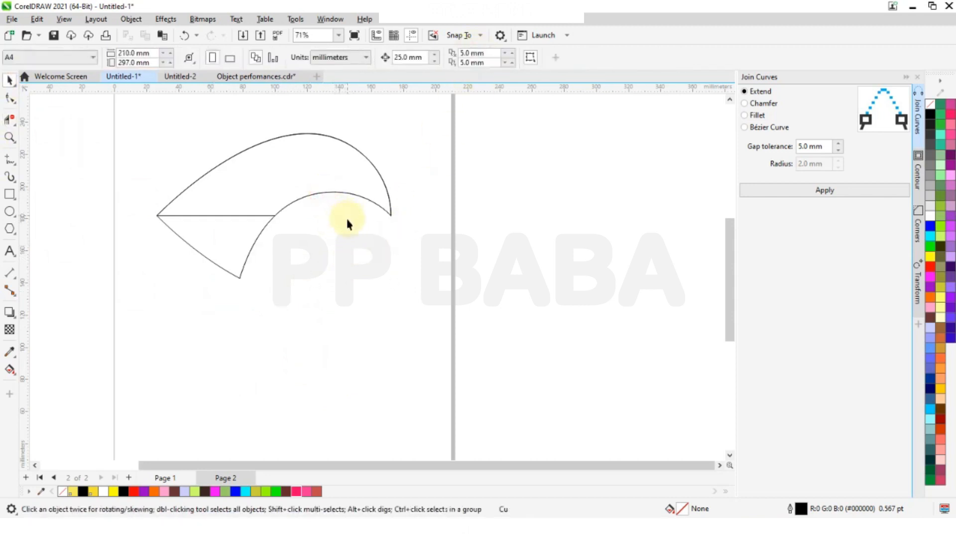
Step: Smart Fill the petal's two regions, coloring the lower piece pinkish red and the upper piece hot pink
left_click(15, 377)
left_click(55, 382)
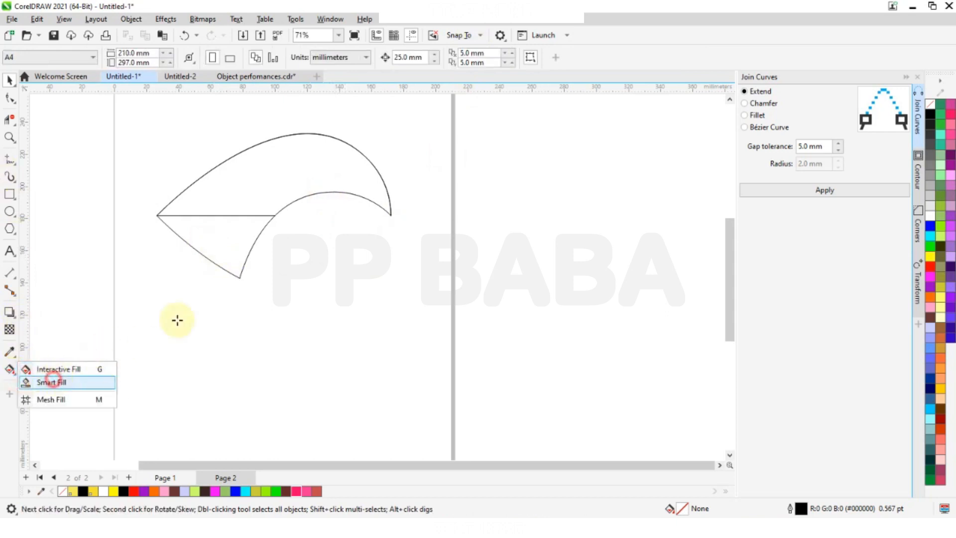
left_click(224, 241)
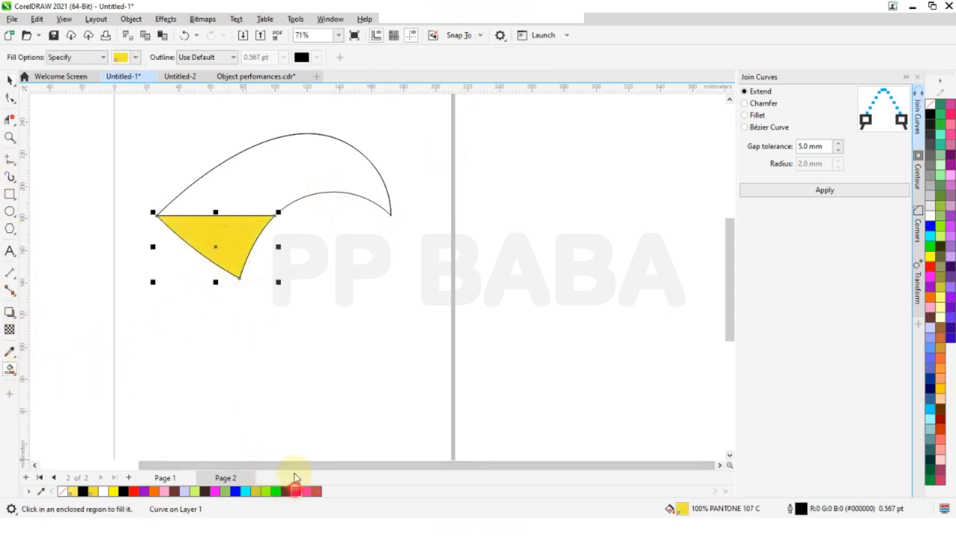
left_click(297, 492)
left_click(265, 197)
left_click(306, 491)
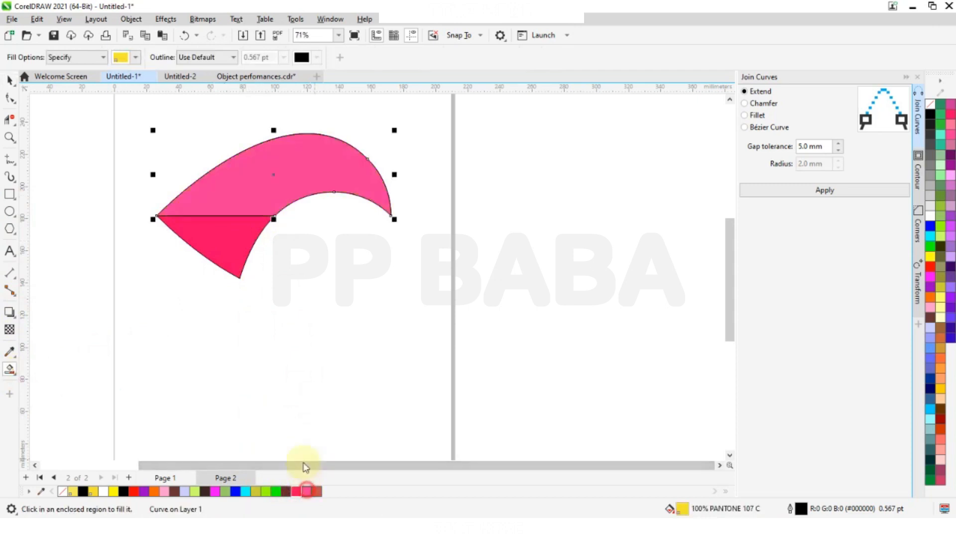
key("space")
left_click(70, 164)
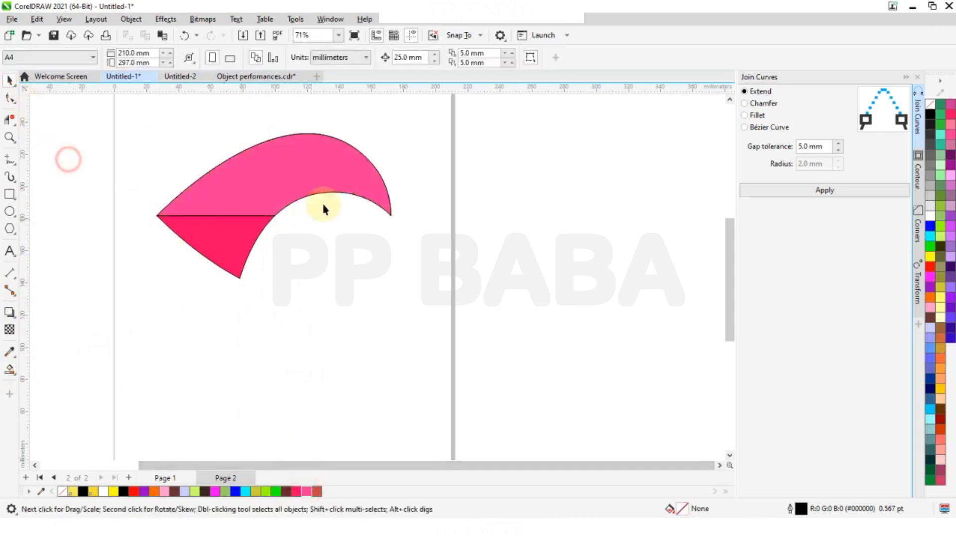
Step: Select both filled petal pieces and move them off the page to its right side
scroll(325, 207, "down", 1)
left_click_drag(370, 167, 398, 102)
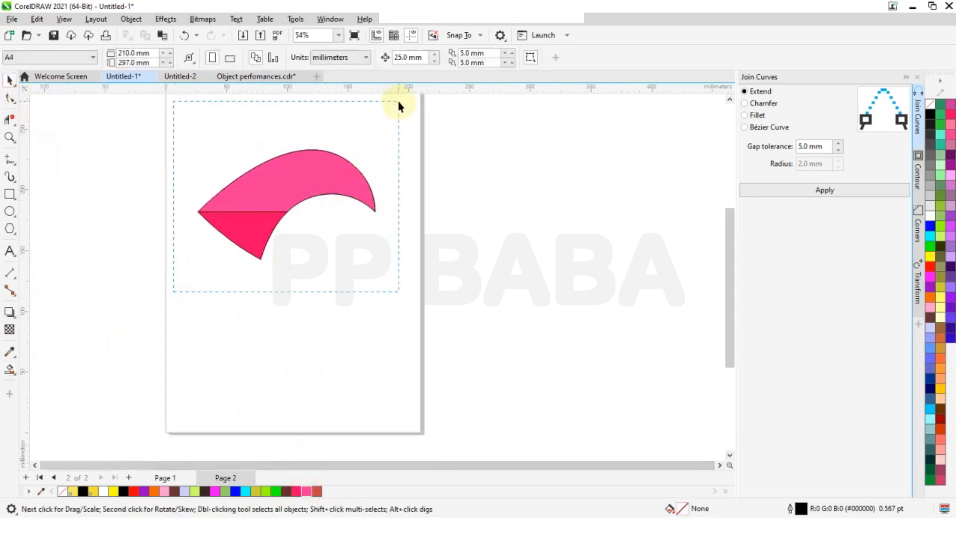
left_click(265, 223)
left_click(303, 174, "shift")
left_click_drag(275, 193, 531, 199)
Step: Move the leftover outline curves off the page to its left and place the filled petal back on the page
left_click_drag(158, 131, 379, 268)
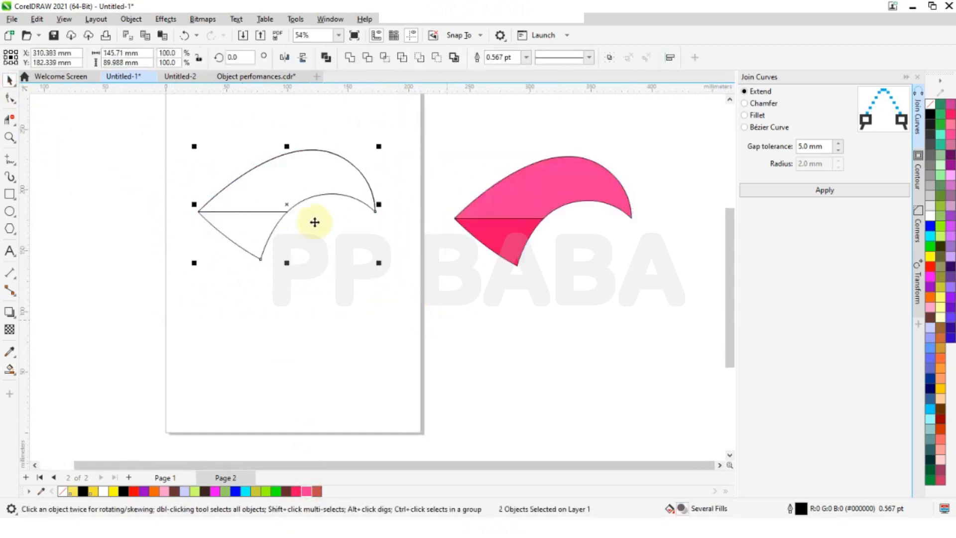
scroll(314, 219, "down", 2)
left_click_drag(302, 211, 146, 178)
left_click_drag(371, 148, 647, 324)
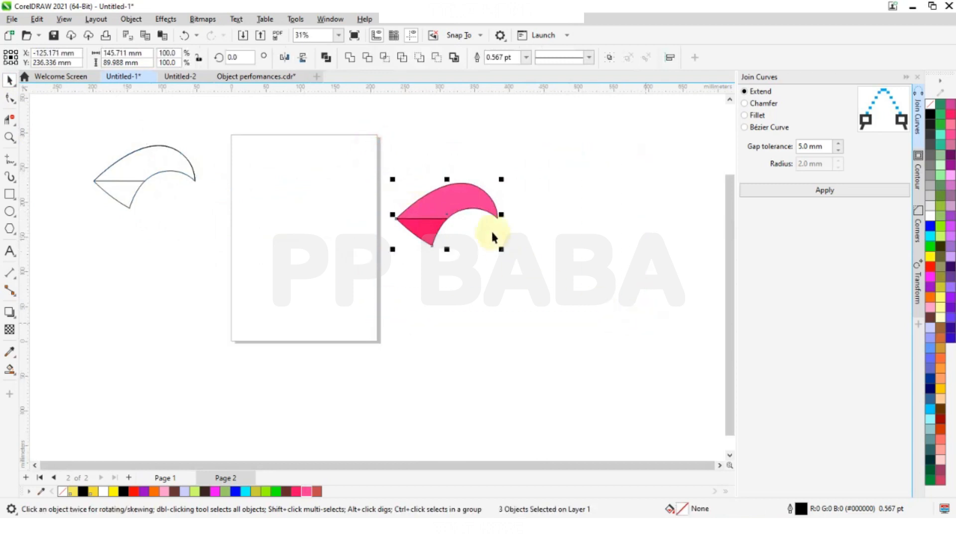
left_click_drag(449, 216, 297, 201)
scroll(297, 201, "up", 4)
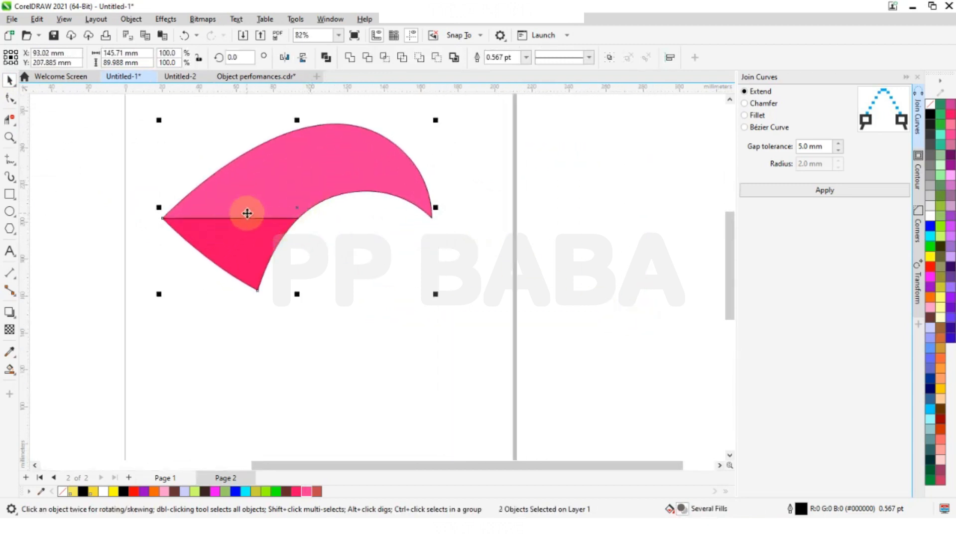
Step: Apply a linear fountain fill to the upper petal piece, from hot pink at the pointed tip to white along the curve
left_click(95, 172)
left_click(335, 169)
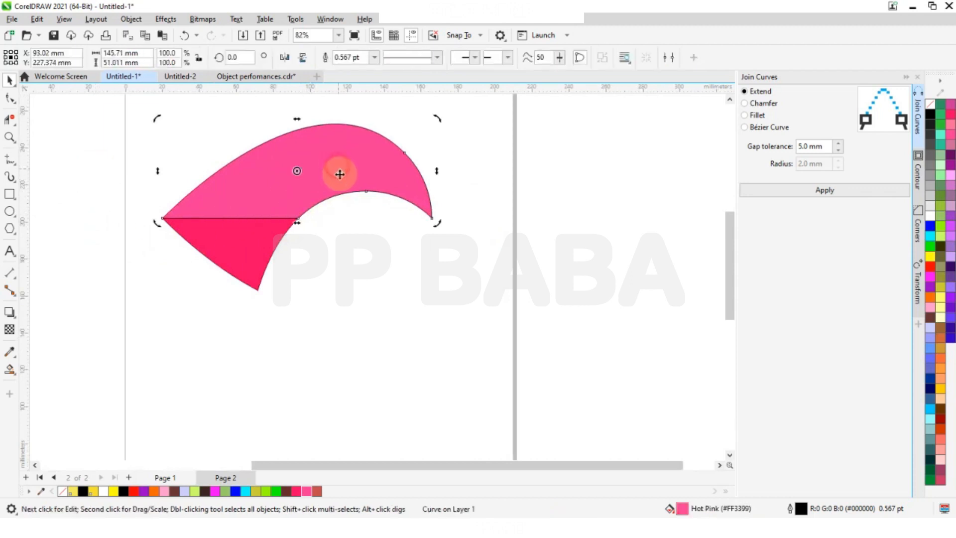
key("g")
left_click(283, 232)
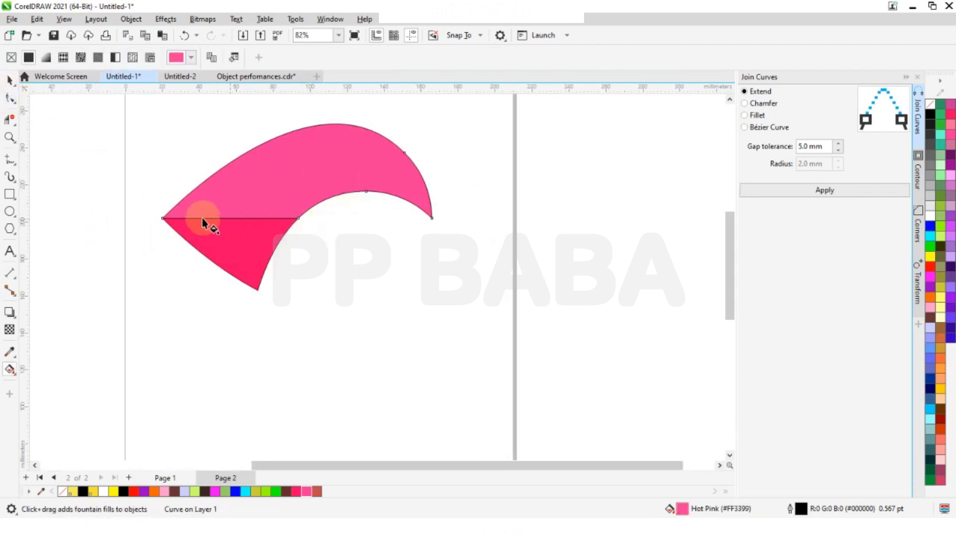
left_click_drag(164, 216, 356, 164)
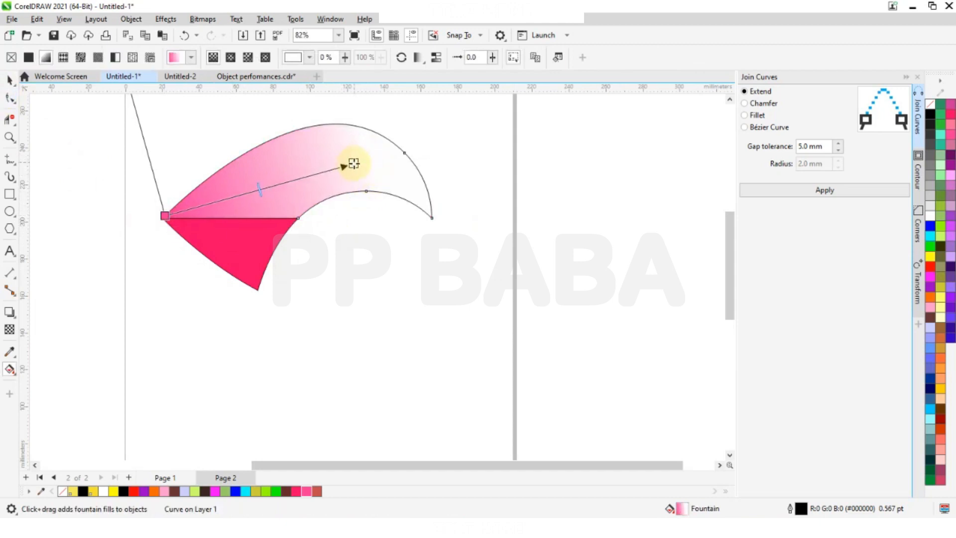
Step: Apply a linear fountain fill to the lower piece from its pointed tip, with end color #CC7272, extending past the inner edge
left_click(227, 255)
left_click_drag(162, 219, 269, 254)
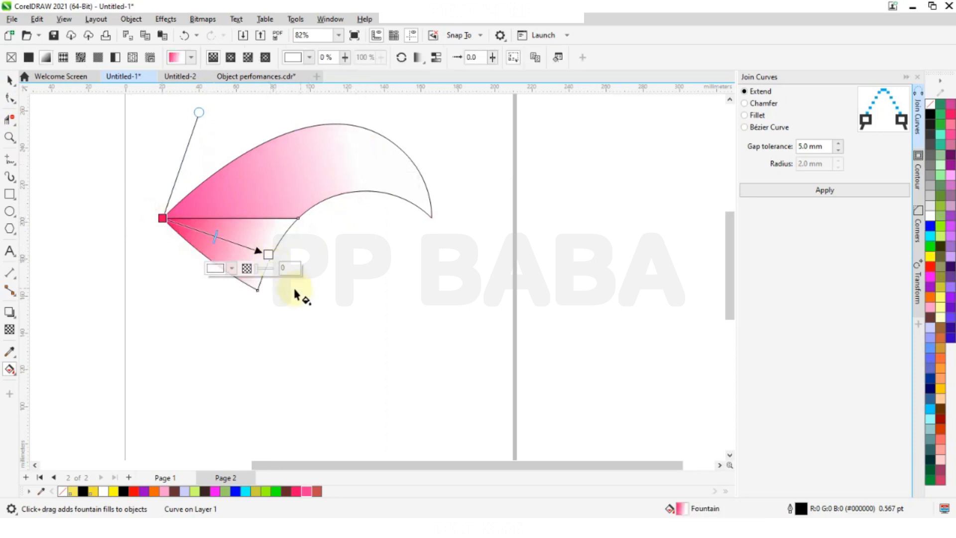
left_click(233, 268)
left_click_drag(268, 346, 243, 351)
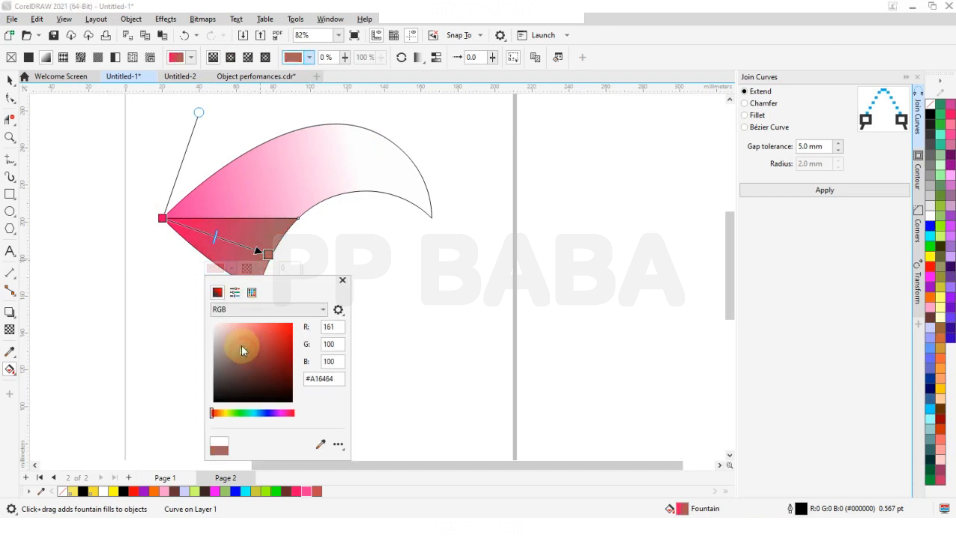
left_click(248, 339)
left_click(342, 281)
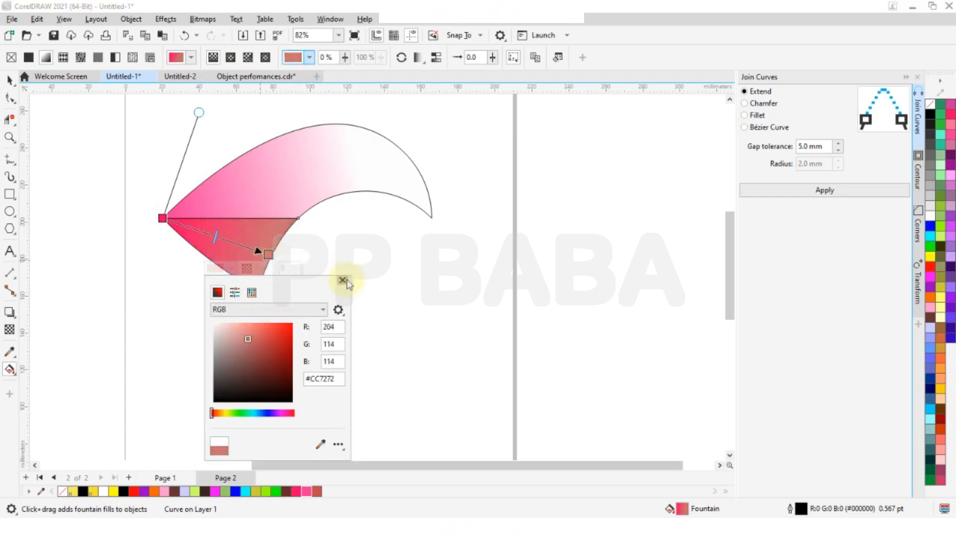
left_click(343, 280)
left_click_drag(268, 255, 296, 272)
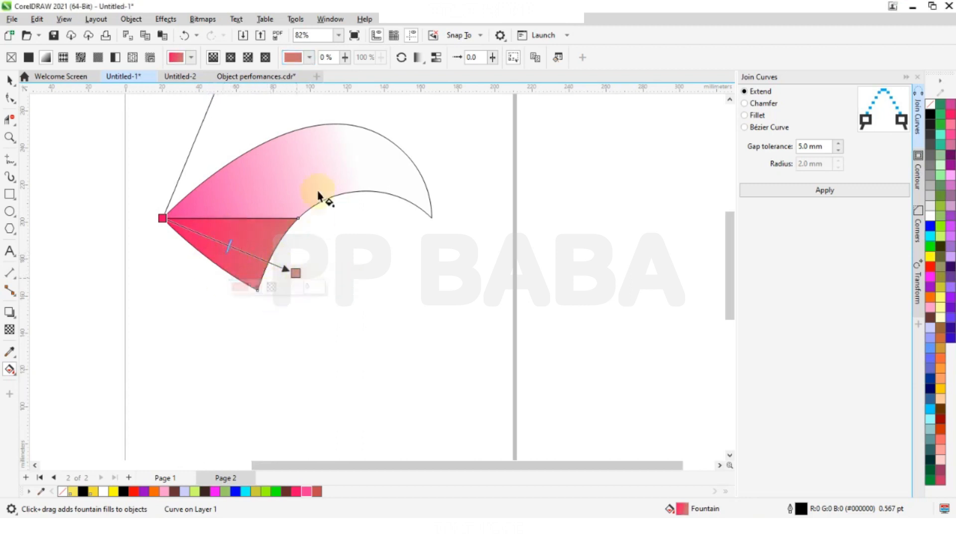
Step: Set the end color of the upper piece's fountain fill to yellow-green #DEEB50 and slightly adjust the gradient's end point
left_click(312, 172)
left_click(356, 164)
left_click_drag(355, 164, 353, 159)
left_click(346, 174)
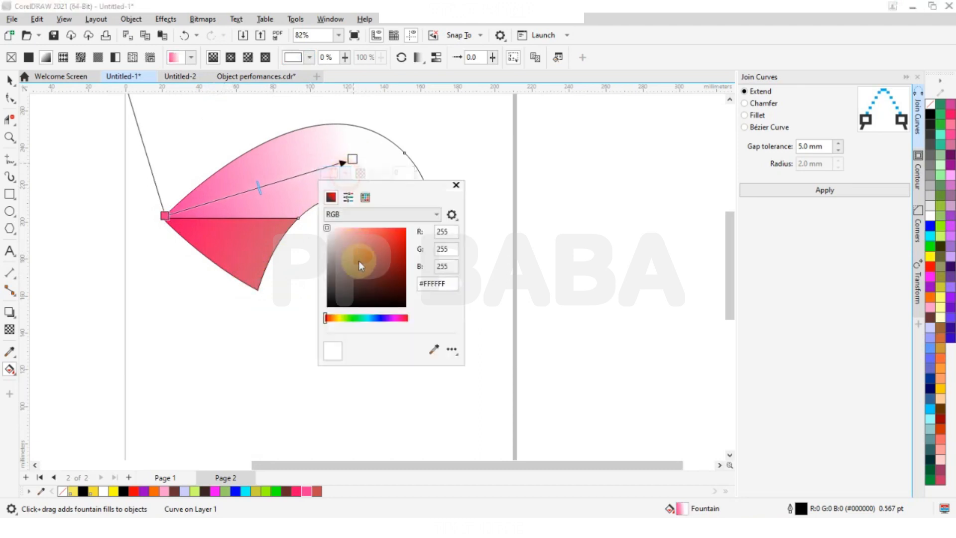
left_click(341, 318)
left_click(384, 246)
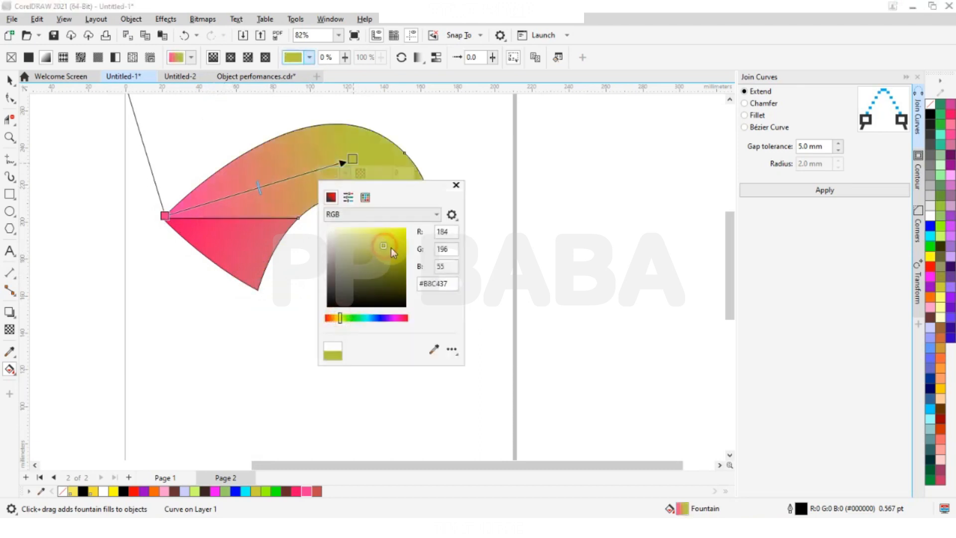
left_click(379, 233)
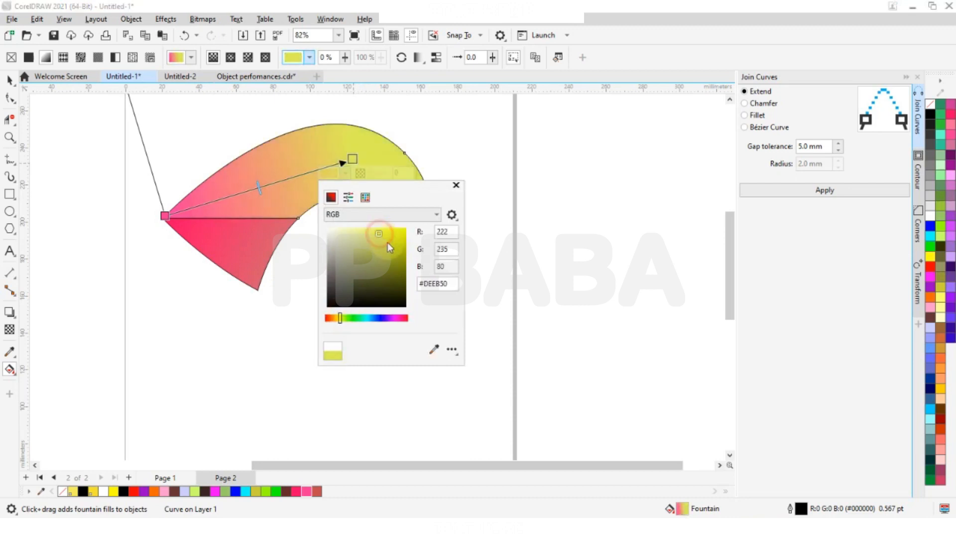
left_click(456, 185)
left_click_drag(353, 157, 352, 166)
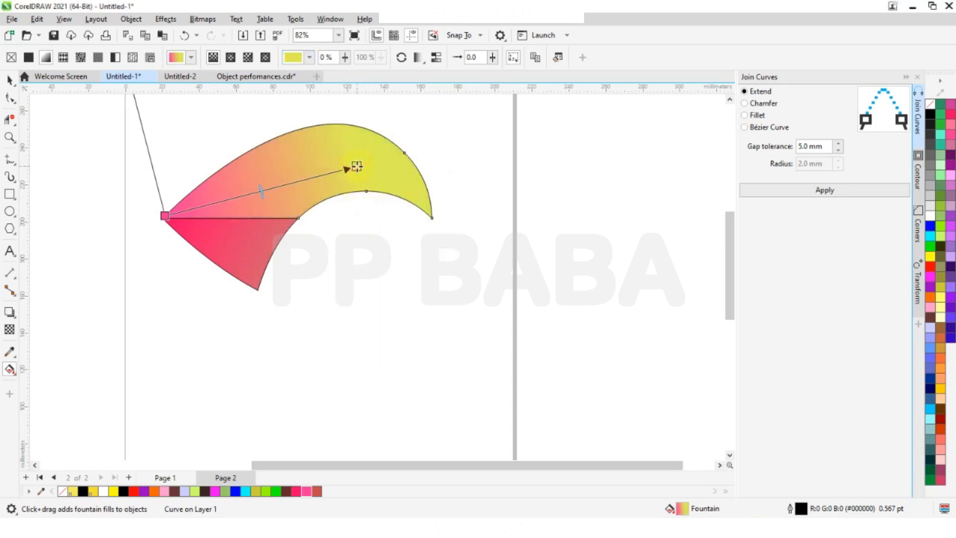
left_click(10, 80)
left_click(67, 149)
Step: Select both petal pieces, group them and remove the group's outline
scroll(239, 187, "down", 2)
left_click(244, 225)
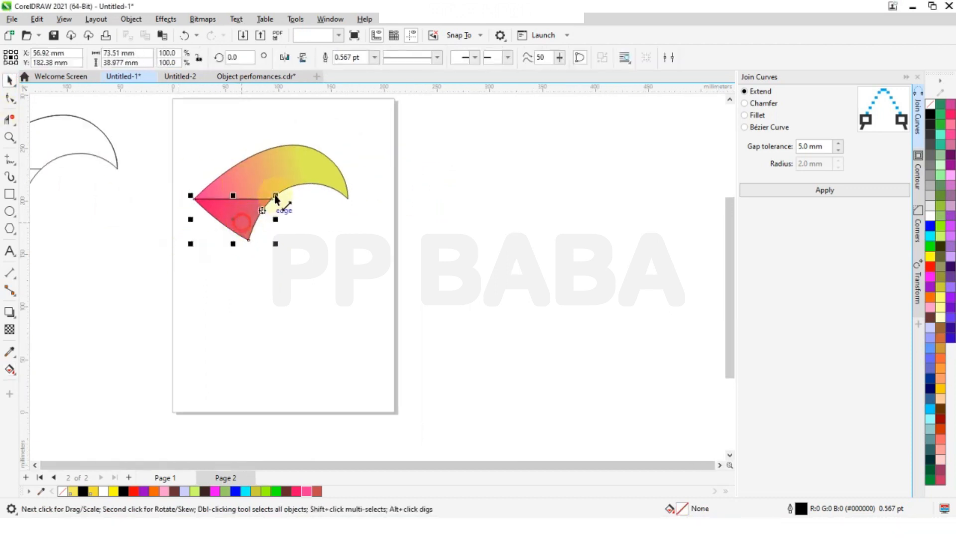
left_click(277, 166, "shift")
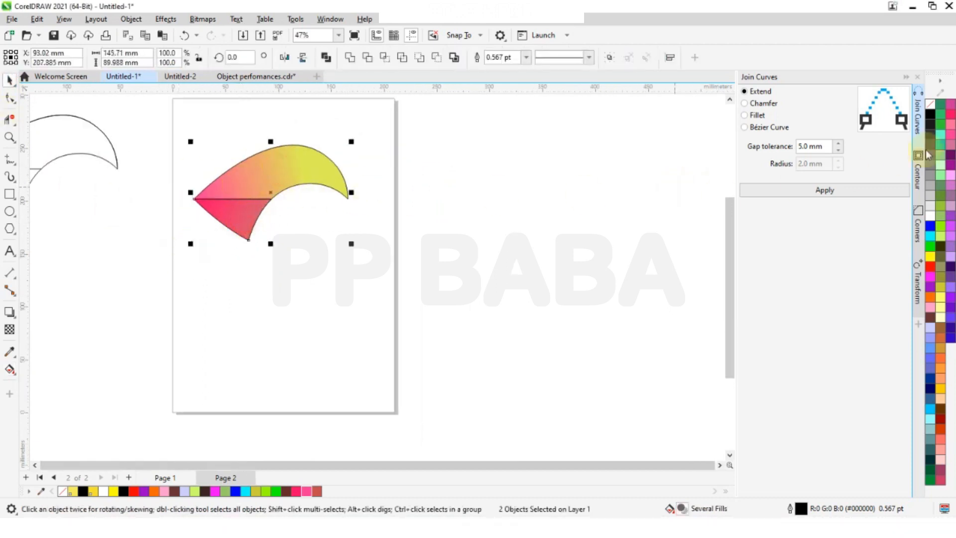
key("ctrl+g")
right_click(932, 106)
left_click(891, 110)
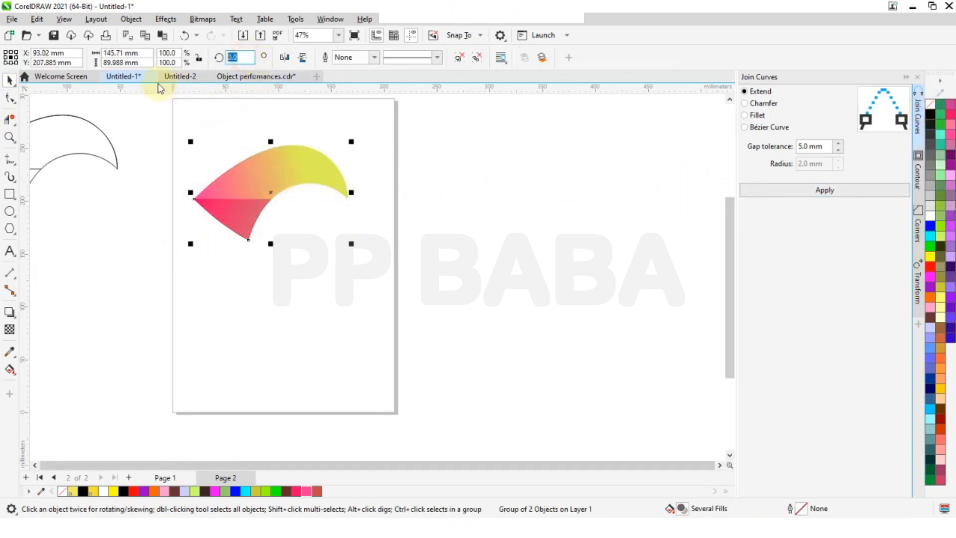
Step: Create a copy of the petal rotated 45° and move it so its curved tip meets the original's curved tip
key("Return")
scroll(331, 152, "up", 2)
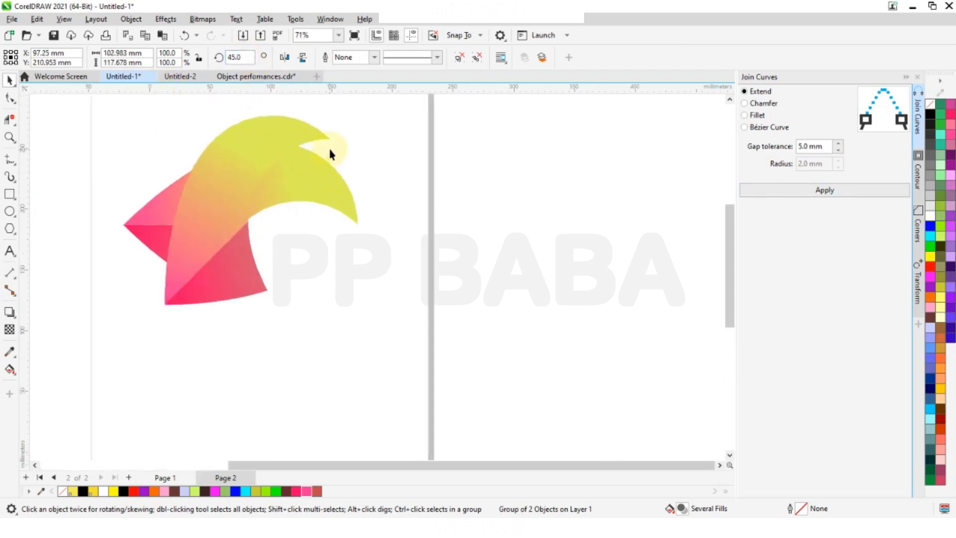
left_click_drag(330, 139, 363, 237)
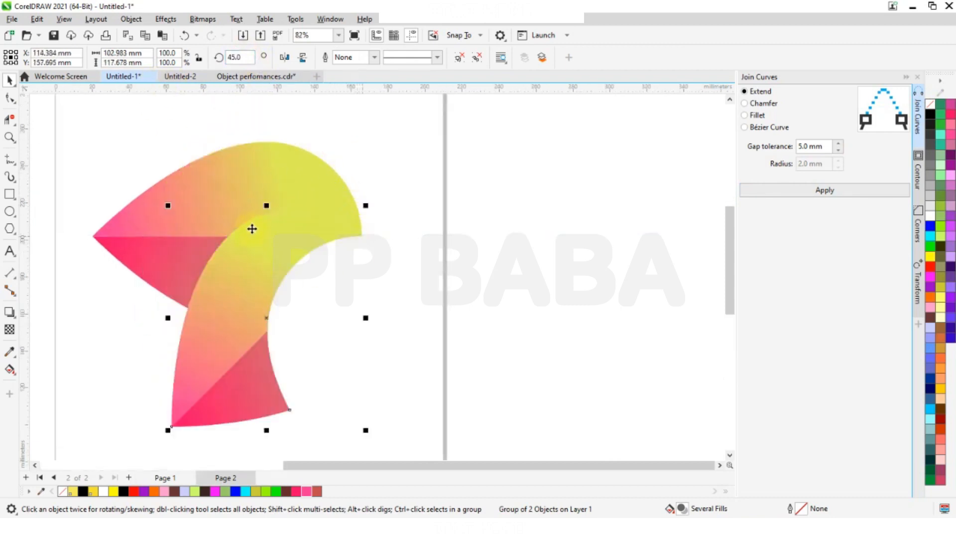
scroll(251, 229, "down", 2)
scroll(218, 222, "up", 2)
Step: Set the original petal's rotation center on its curved tip and place a copy rotated 45° about that point
left_click(220, 222)
left_click(235, 222)
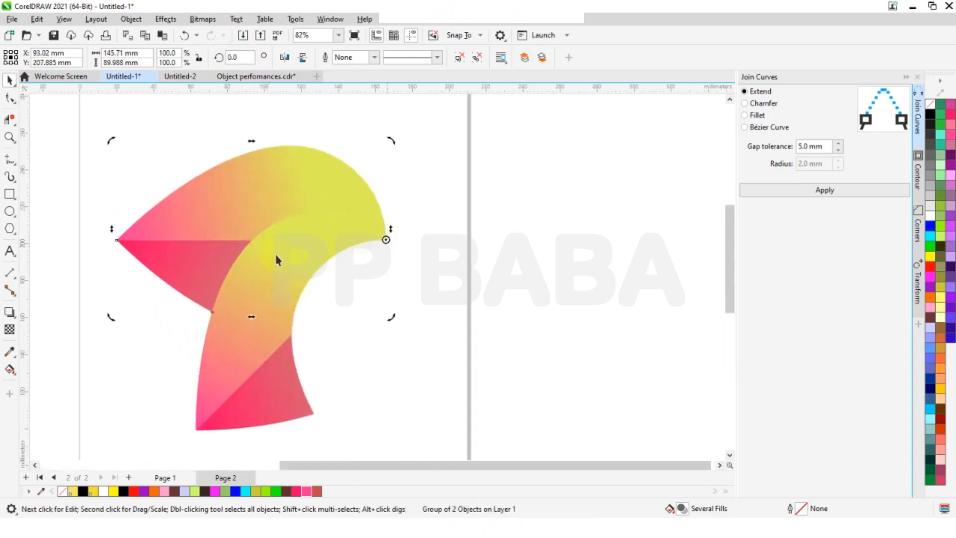
left_click_drag(252, 240, 292, 339)
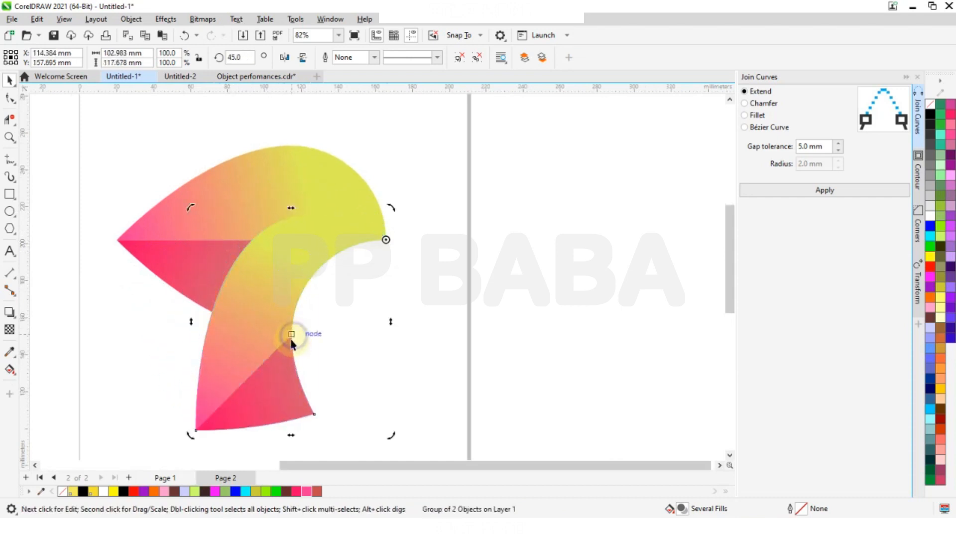
Step: Repeat the 45° rotated duplication around the shared center until eight petals form a full flower
key("ctrl+r")
key("ctrl+r")
key("ctrl+r")
key("ctrl+r")
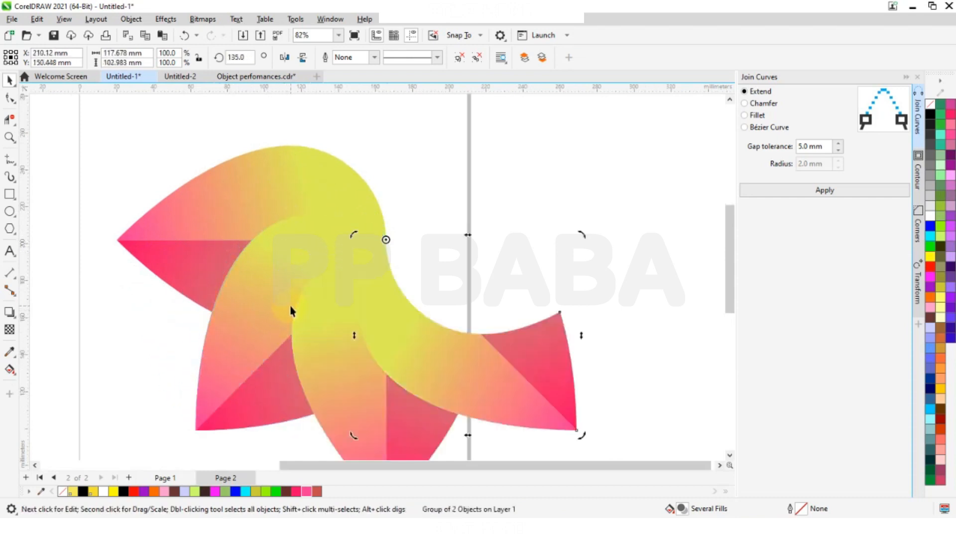
scroll(321, 321, "down", 2)
key("ctrl+r")
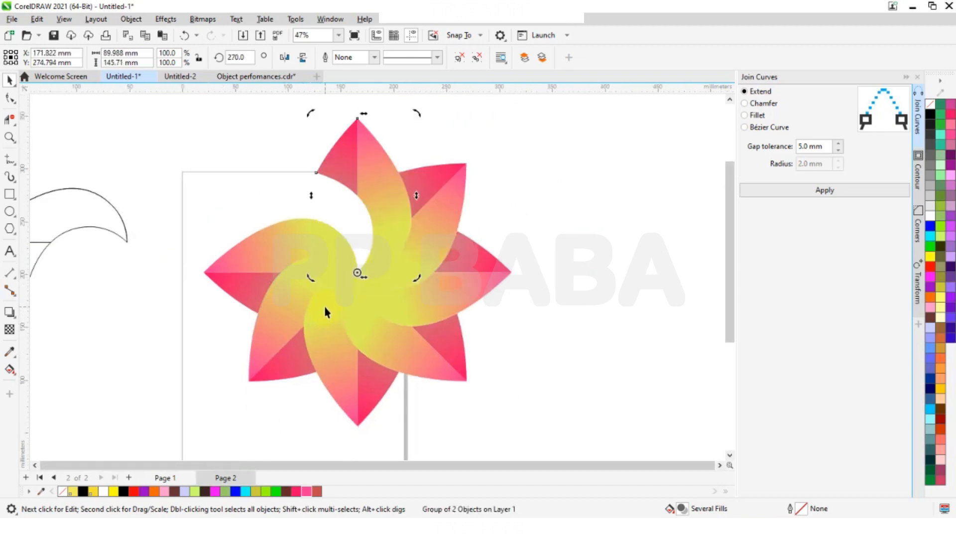
key("ctrl+r")
scroll(344, 251, "down", 2)
scroll(342, 249, "up", 2)
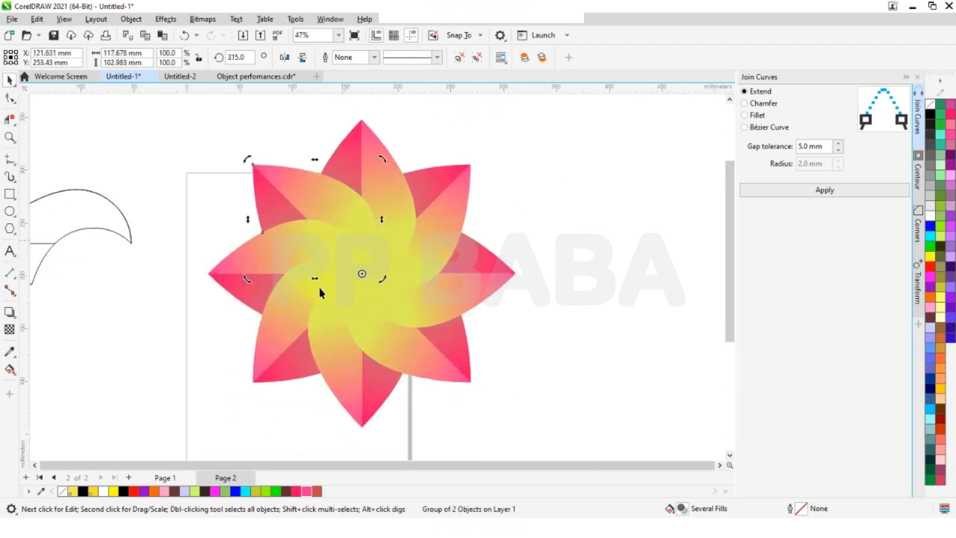
Step: Select all eight petals, group them and show the group's rotation handles
left_click(196, 312)
left_click(278, 346)
left_click(307, 383)
scroll(299, 259, "down", 1)
left_click_drag(211, 148, 533, 442)
scroll(367, 241, "up", 2)
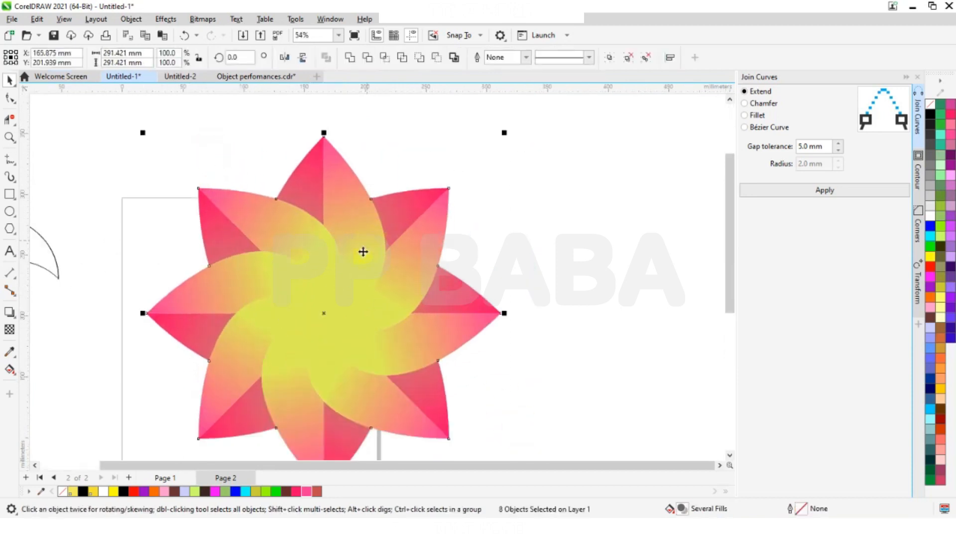
key("ctrl+g")
left_click(324, 315)
Step: Try a smaller copy of the flower scaled to about 70.6% and rotated about 22.7°, and undo it
left_click_drag(505, 132, 394, 147)
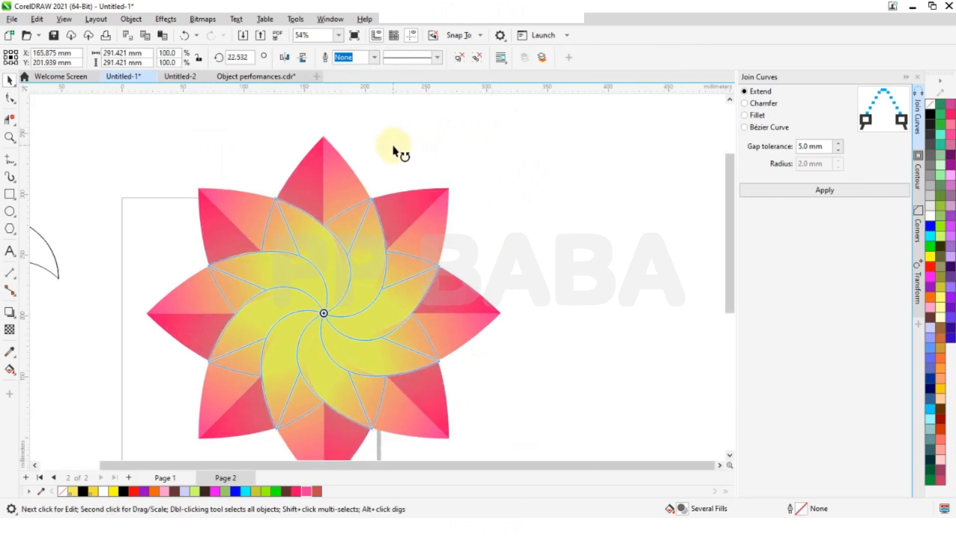
left_click_drag(394, 147, 395, 148)
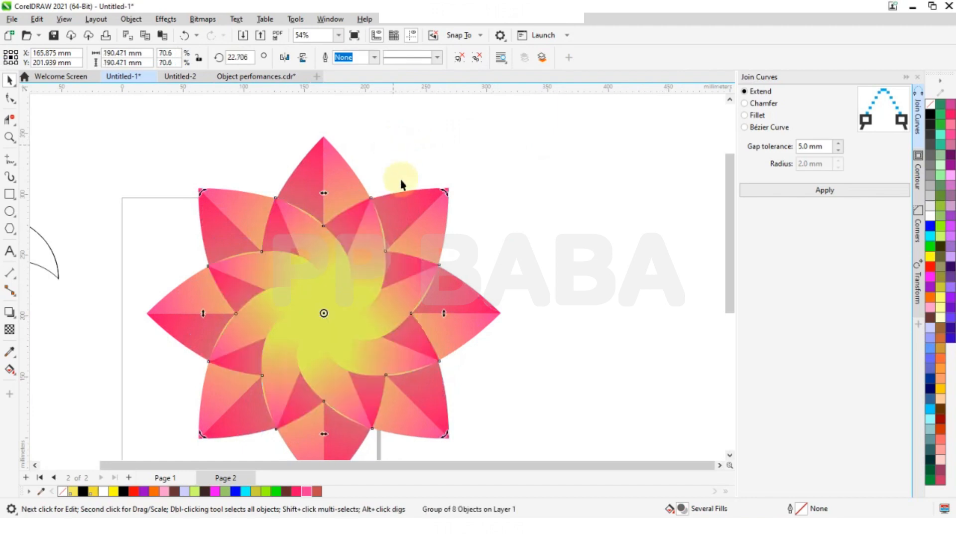
key("ctrl+z")
Step: Place a concentric copy of the flower scaled to about 70.9% and rotated about 21.4°
scroll(443, 186, "up", 1)
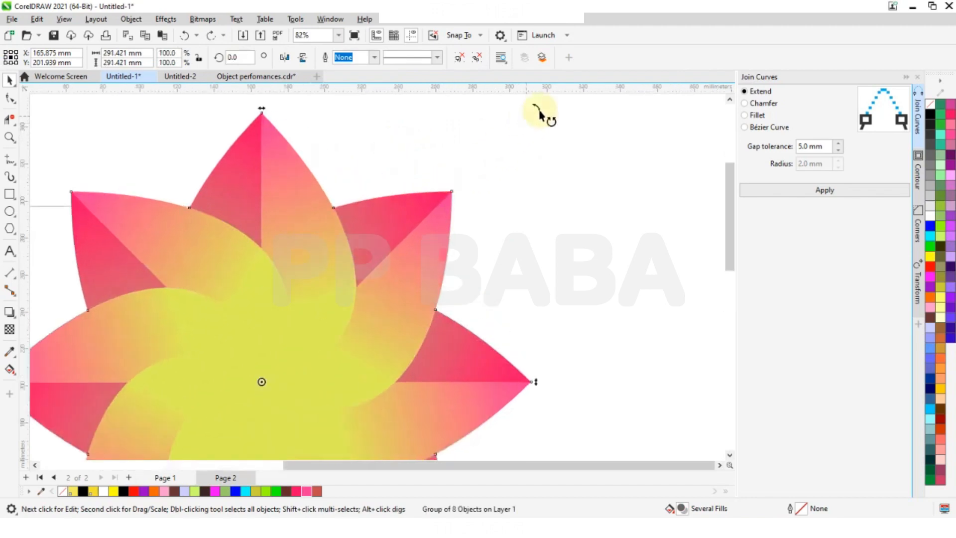
left_click_drag(539, 112, 372, 132)
scroll(363, 230, "down", 2)
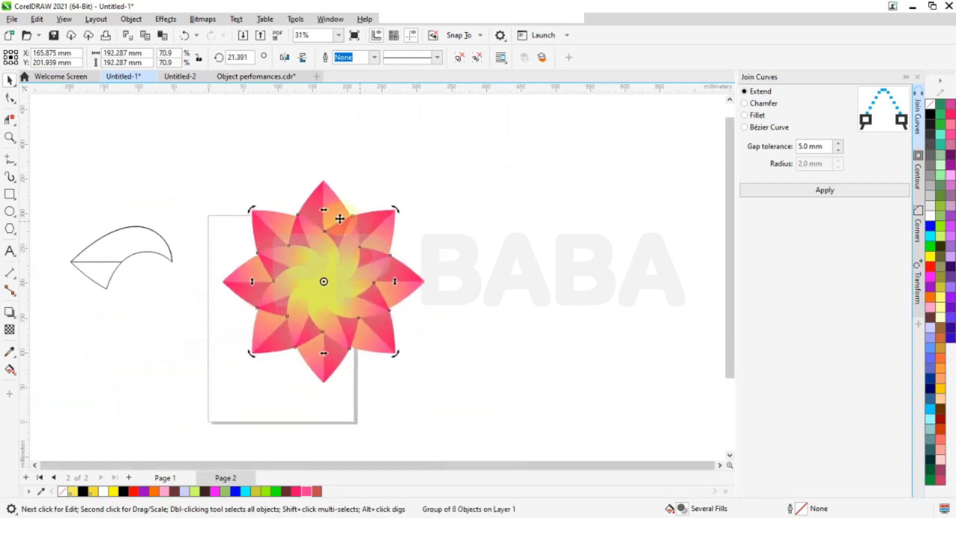
Step: Repeat the scaled and rotated duplication toward the center until the innermost flower is about 3.3 mm wide
key("ctrl+r")
key("ctrl+r")
key("ctrl+r")
key("ctrl+r")
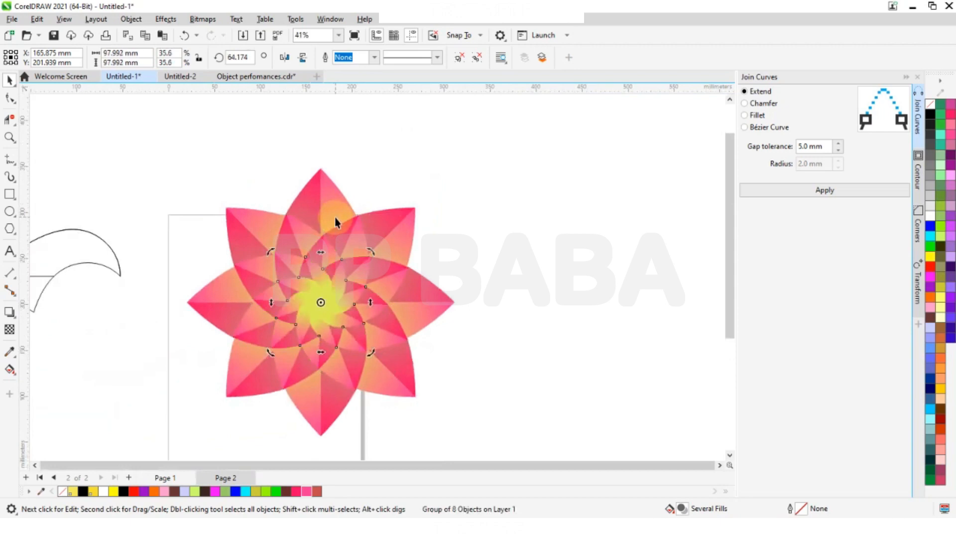
scroll(310, 295, "up", 2)
key("ctrl+r")
key("ctrl+r")
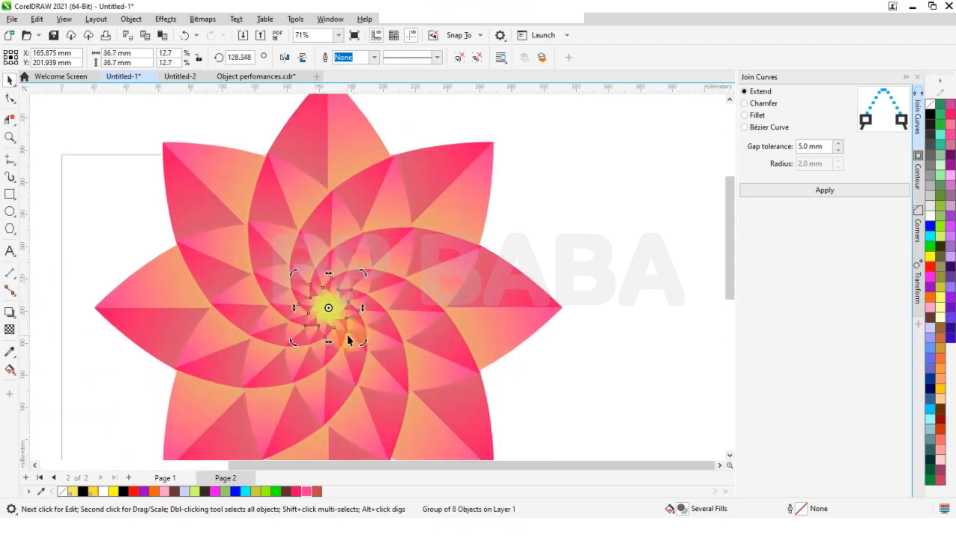
scroll(333, 319, "up", 5)
key("ctrl+r")
key("ctrl+r")
key("ctrl+r")
key("ctrl+r")
key("ctrl+r")
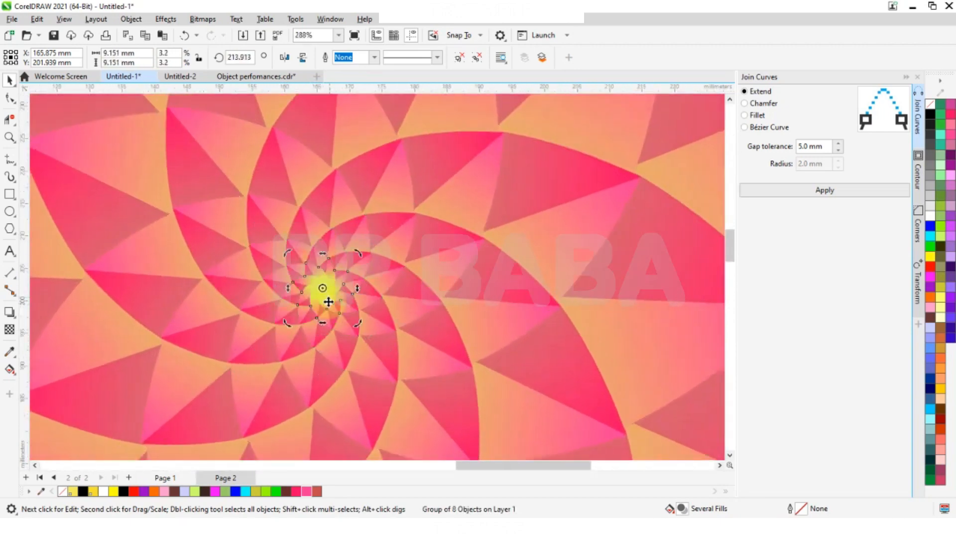
scroll(326, 287, "down", 6)
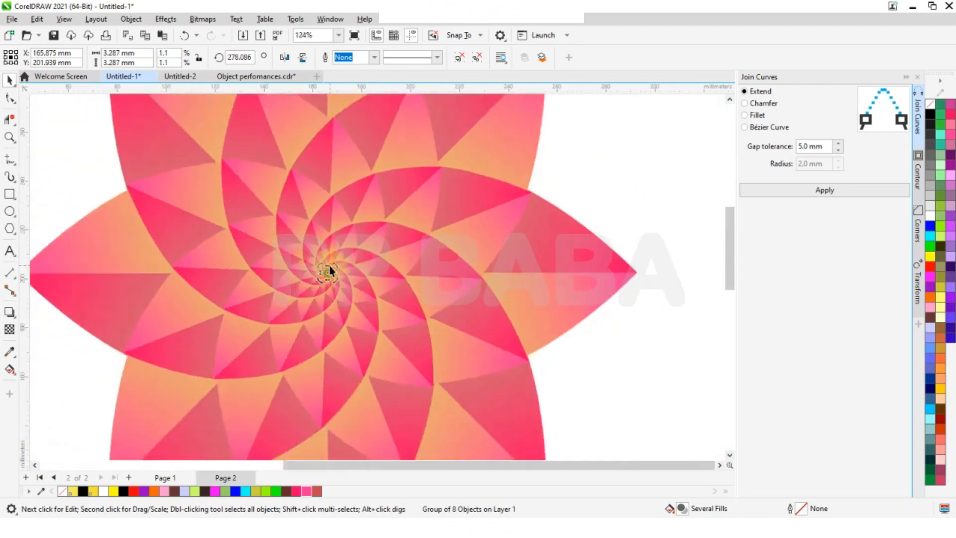
Step: Select all the nested flowers, move them off the page to its right and group them
left_click(230, 163)
scroll(344, 262, "up", 1)
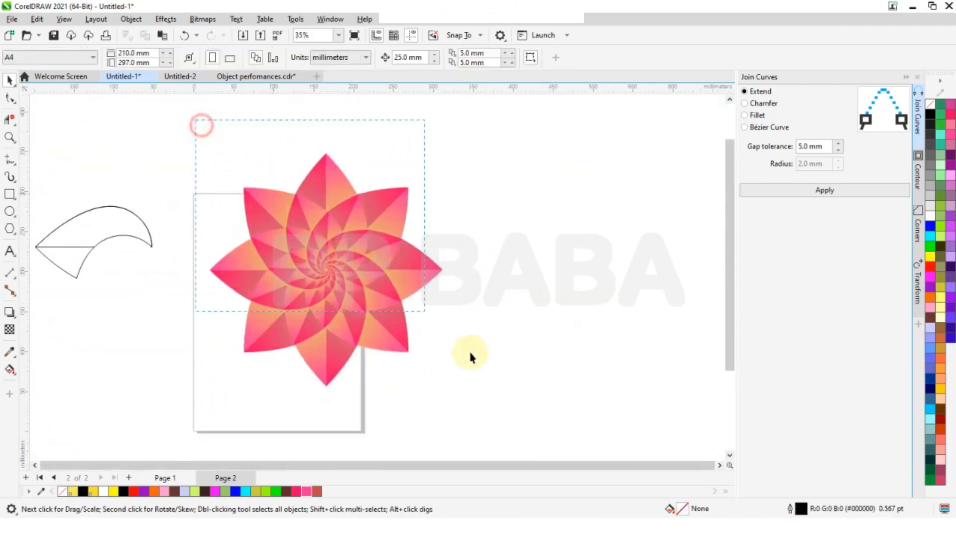
left_click_drag(471, 356, 508, 419)
left_click_drag(329, 271, 501, 264)
left_click_drag(358, 117, 679, 402)
key("ctrl+g")
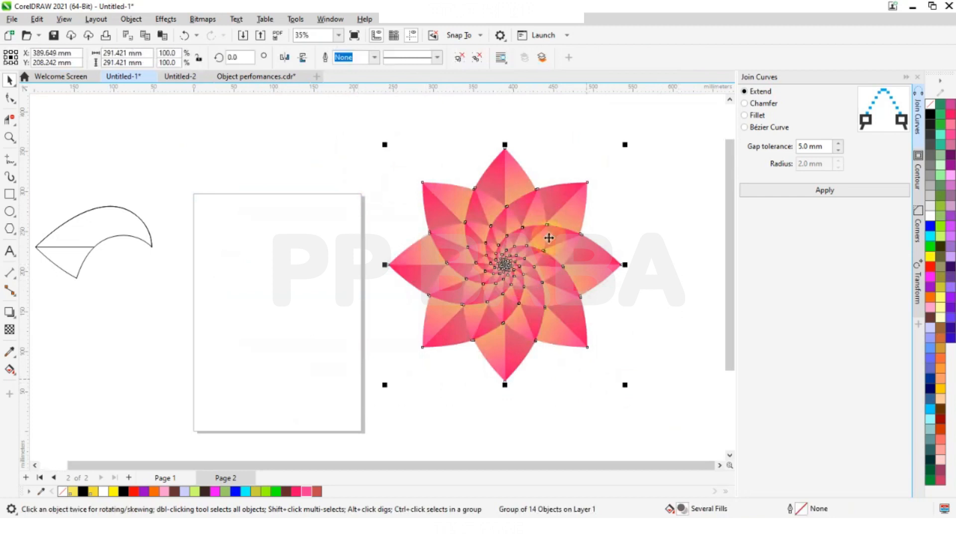
Step: Check the flower group's size and draw an ellipse about 325 × 326 mm around it
scroll(605, 196, "up", 1)
left_click(638, 193)
scroll(321, 234, "down", 1)
left_click_drag(277, 130, 689, 442)
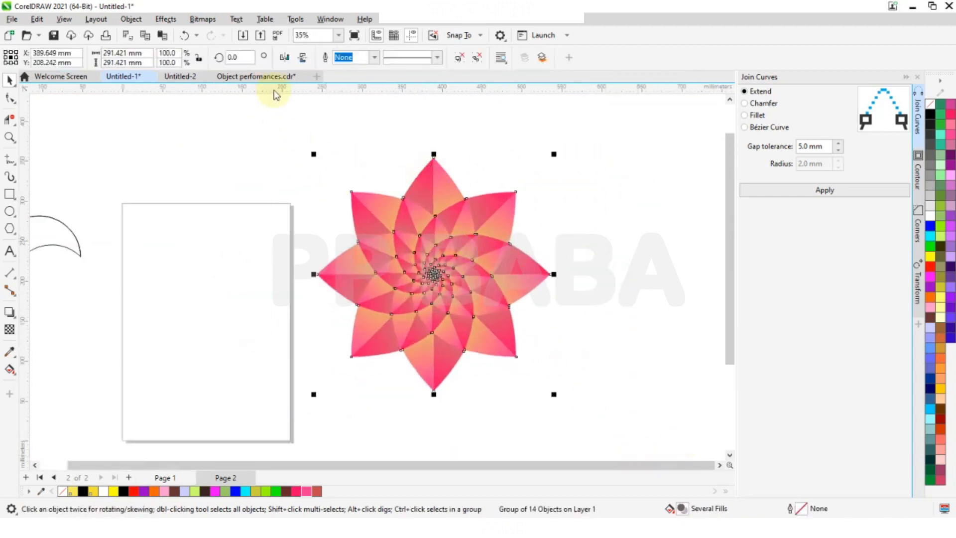
left_click(237, 146)
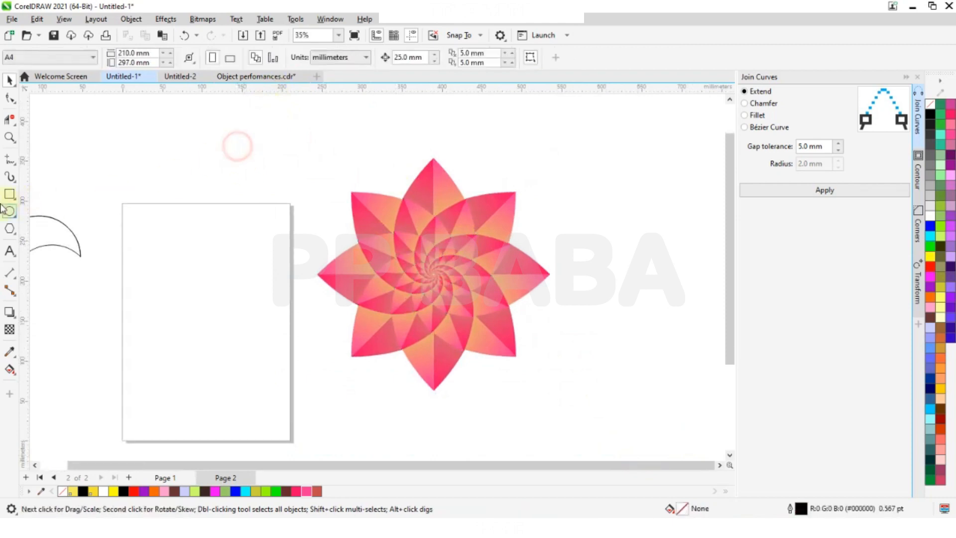
left_click(9, 211)
left_click_drag(308, 137, 574, 403)
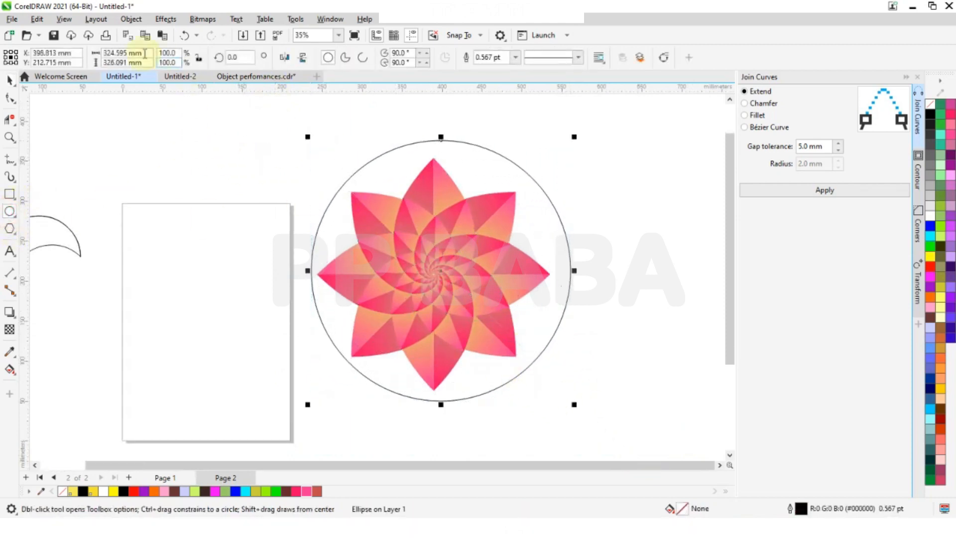
Step: Set the ellipse's width and height to 291.5 mm each
left_click(148, 53)
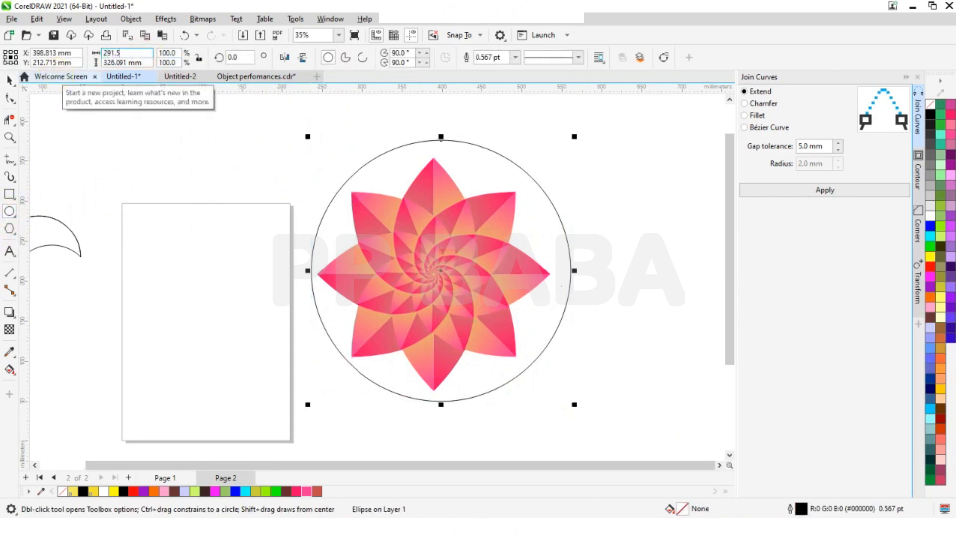
key("Tab")
type("29")
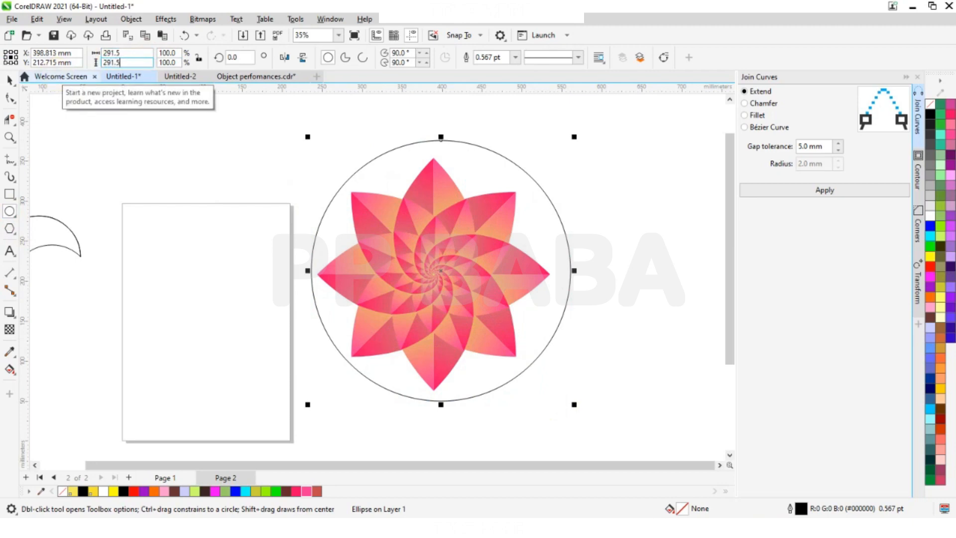
type("1.5")
key("Return")
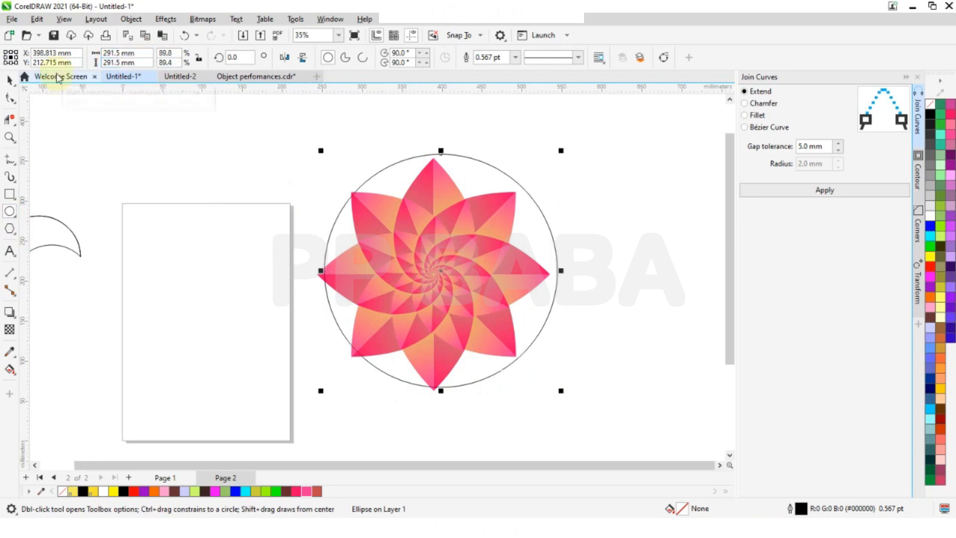
Step: Move the circle to the empty area on the right side of the flower
left_click(8, 79)
left_click_drag(491, 177, 683, 154)
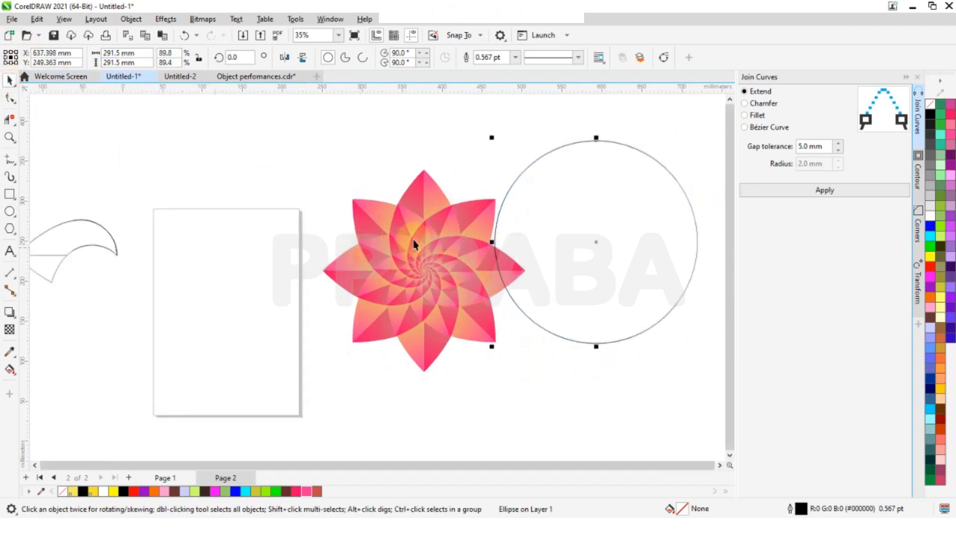
scroll(414, 240, "down", 2)
left_click_drag(482, 234, 543, 229)
Step: Align the flower group's center with the circle both horizontally and vertically
left_click_drag(286, 162, 500, 378)
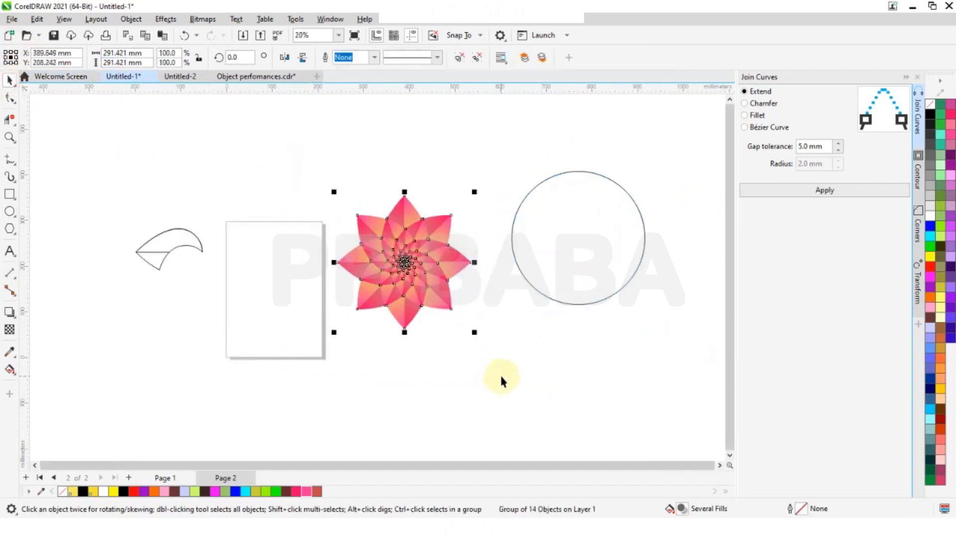
left_click(570, 237, "shift")
key("c")
key("e")
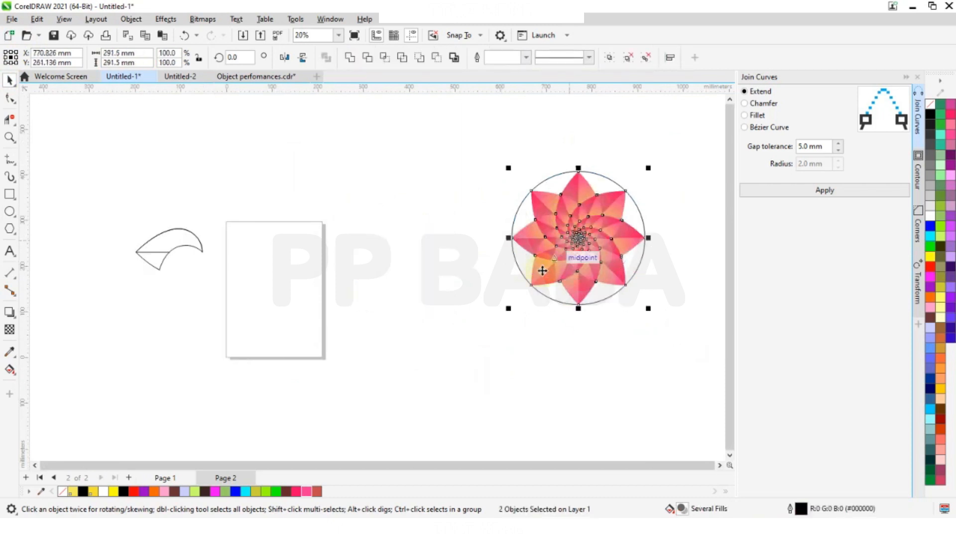
Step: Select the flower and circle together and move them back closer to the page
scroll(545, 209, "up", 1)
left_click_drag(456, 122, 705, 367)
left_click_drag(548, 240, 399, 294)
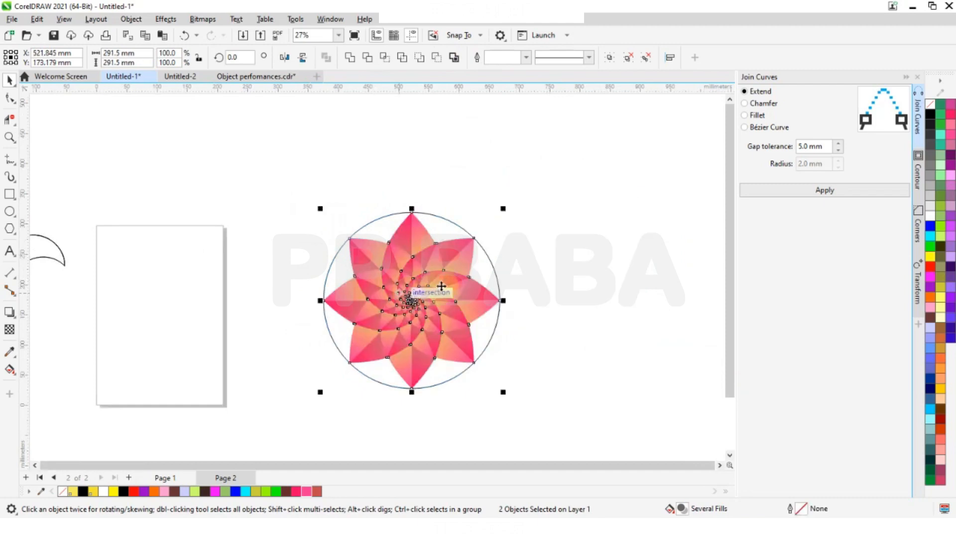
Step: Create an enlarged concentric copy of the circle, about 315 mm in diameter, and select this outer circle
scroll(439, 234, "up", 1)
left_click(508, 251)
scroll(498, 244, "up", 1)
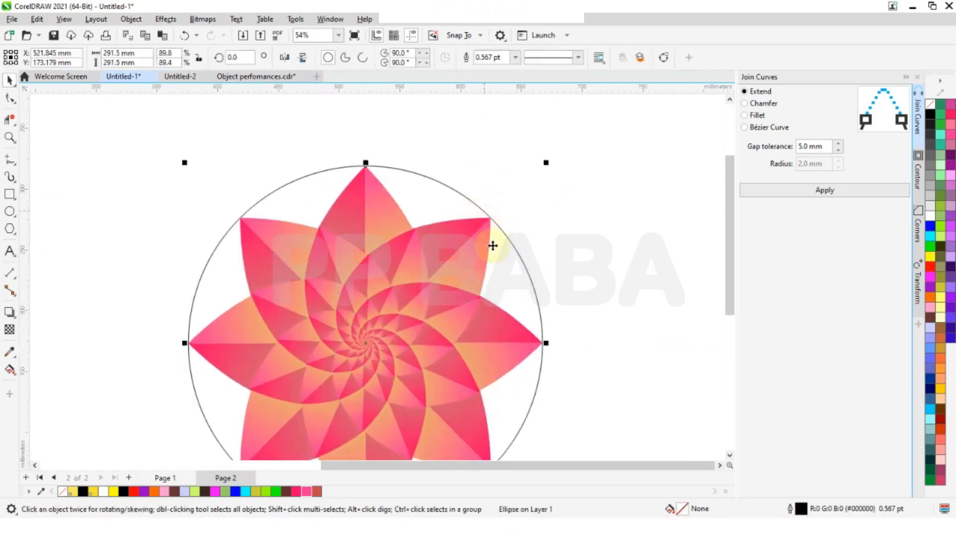
left_click(517, 264)
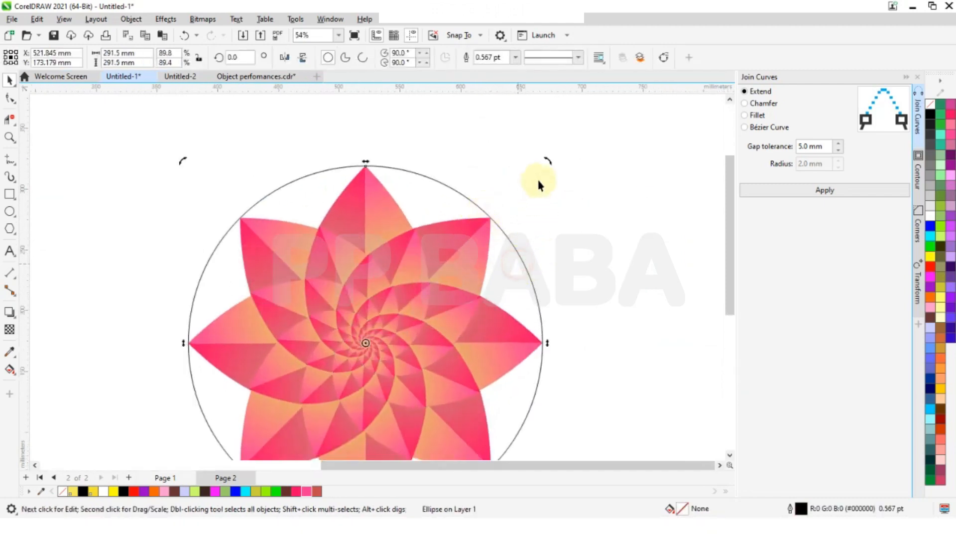
left_click(551, 159)
left_click_drag(556, 149, 560, 146)
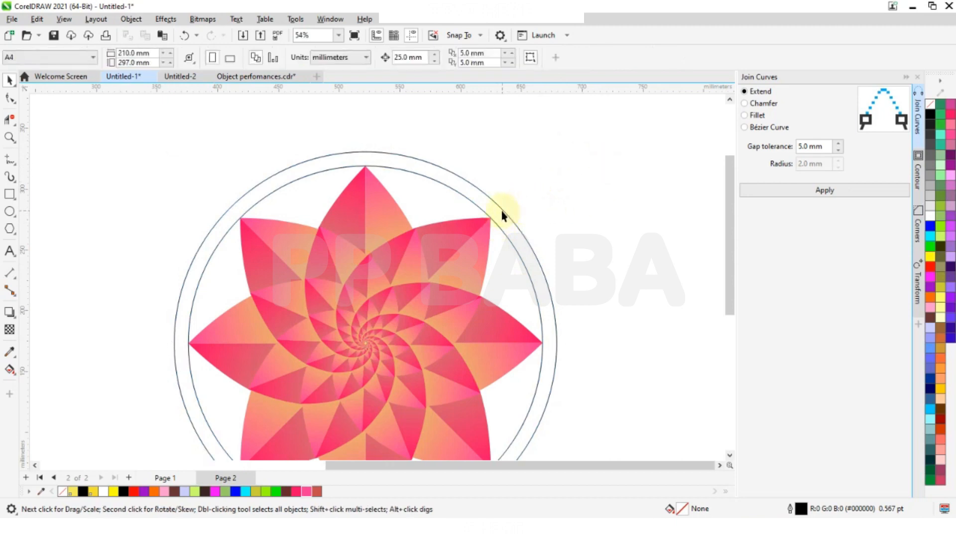
left_click(501, 211)
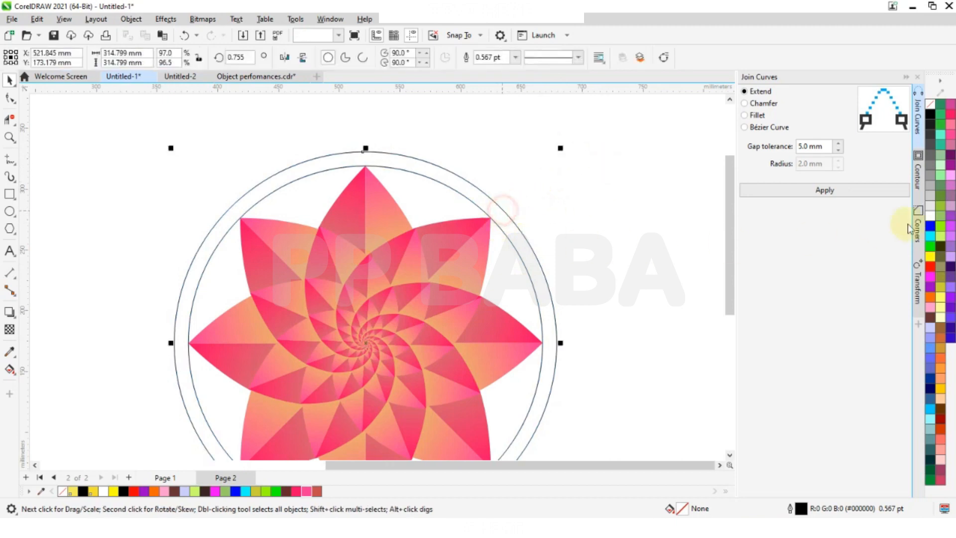
Step: Fill the outer circle with green and send it behind the flower and inner circle
left_click(275, 493)
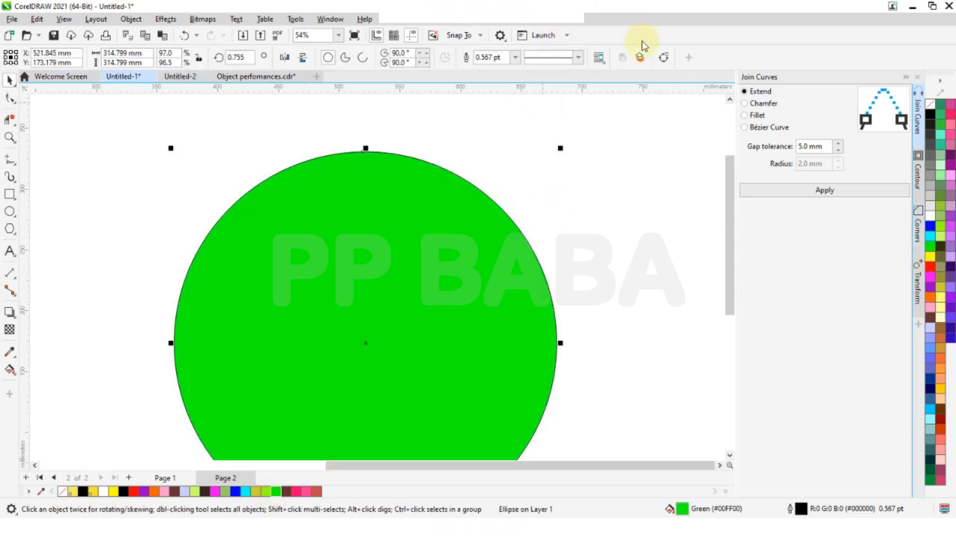
left_click(641, 58)
left_click(538, 208)
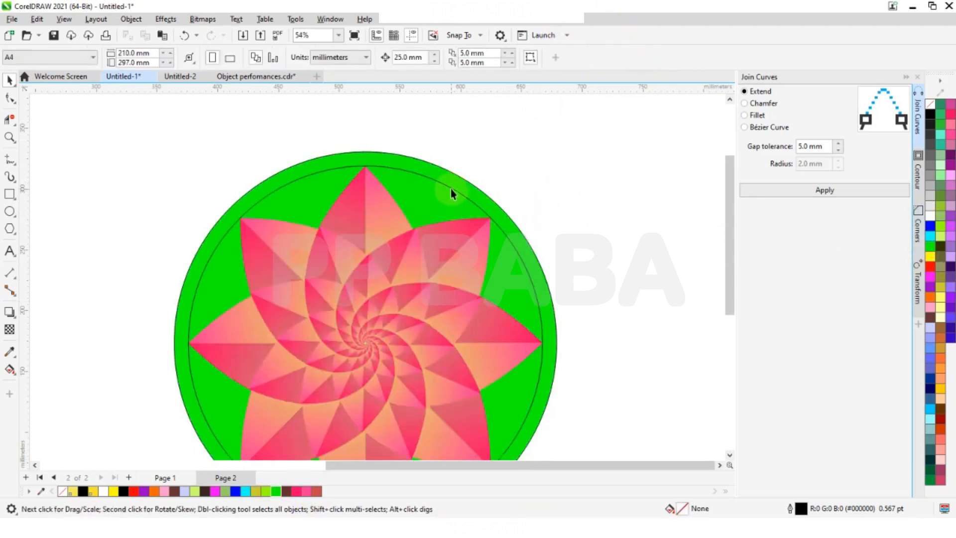
Step: Fill the inner circle with yellow and layer it behind the flower but in front of the green outer circle
left_click(451, 189)
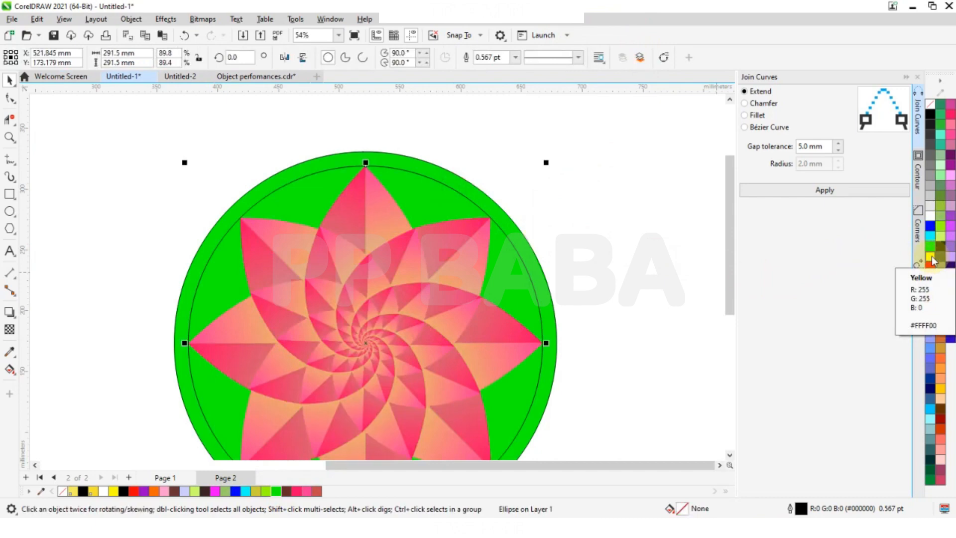
left_click(931, 256)
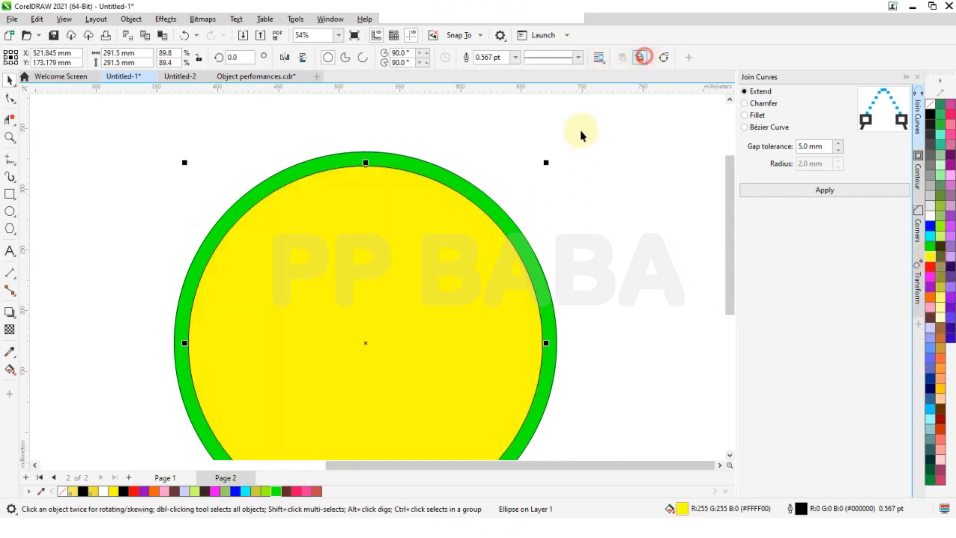
left_click(477, 187)
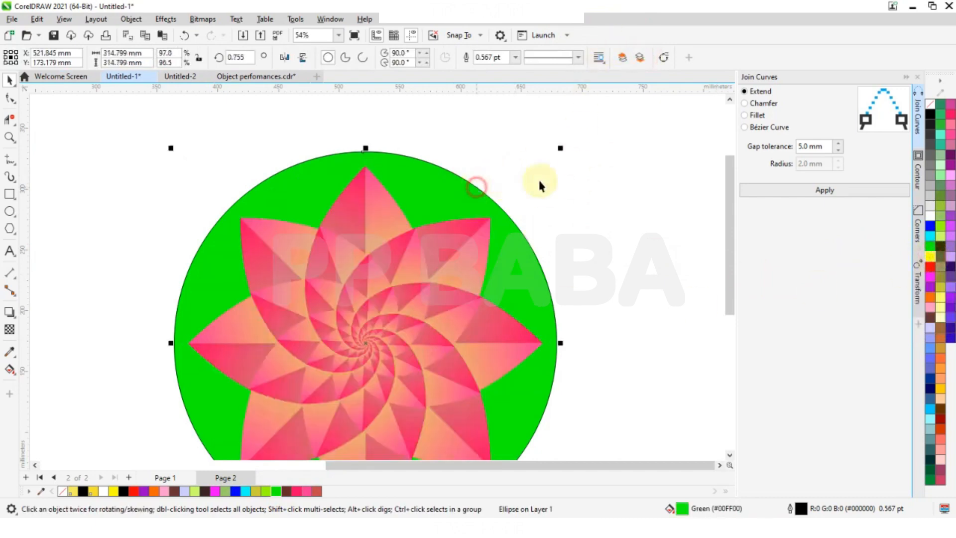
left_click(642, 58)
left_click(612, 164)
scroll(324, 223, "down", 1)
scroll(340, 235, "up", 1)
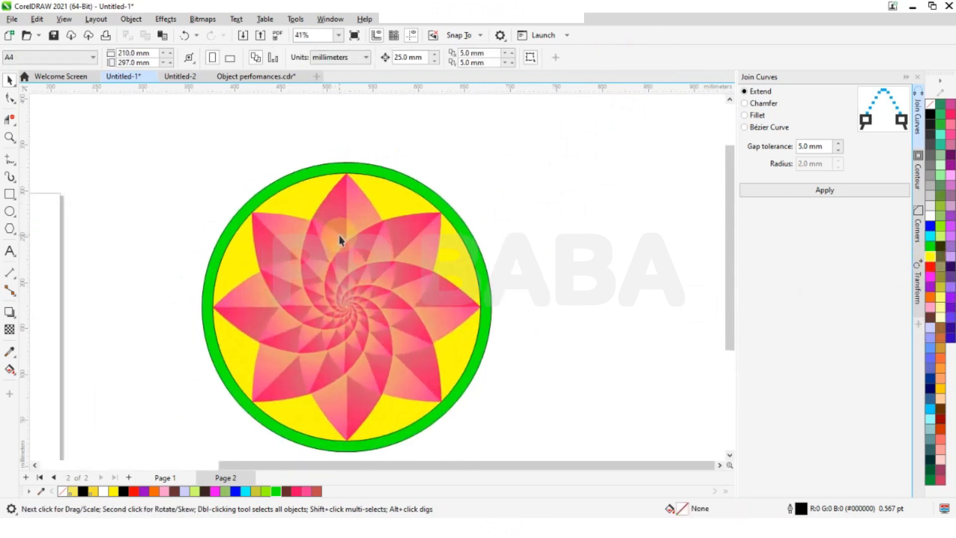
Step: Change the inner circle's fill to the darker yellow, PANTONE 107 C
left_click(398, 190)
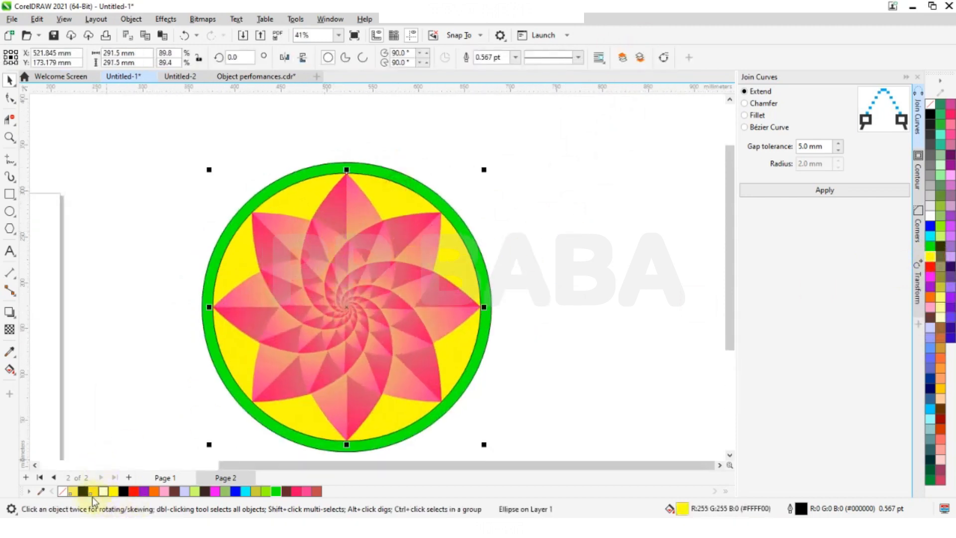
left_click(73, 492)
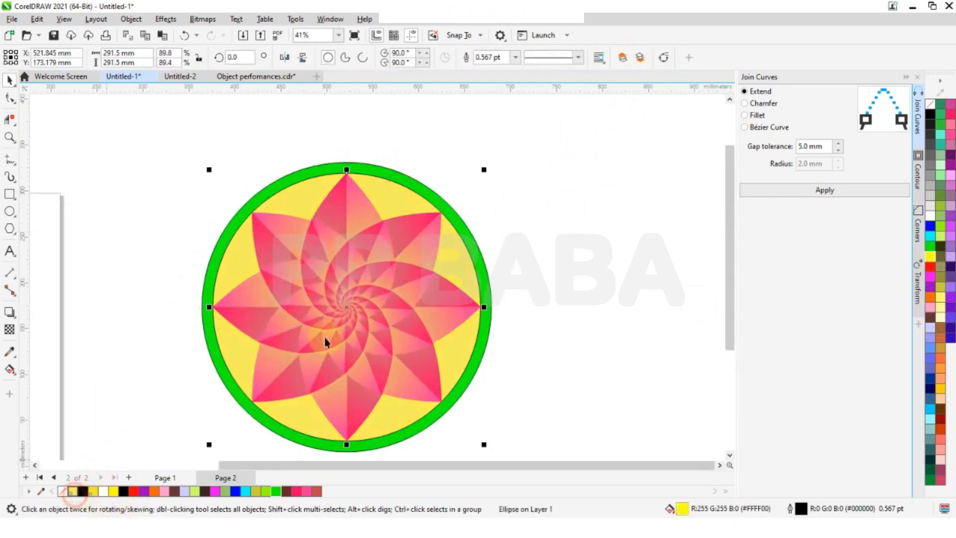
left_click(92, 495)
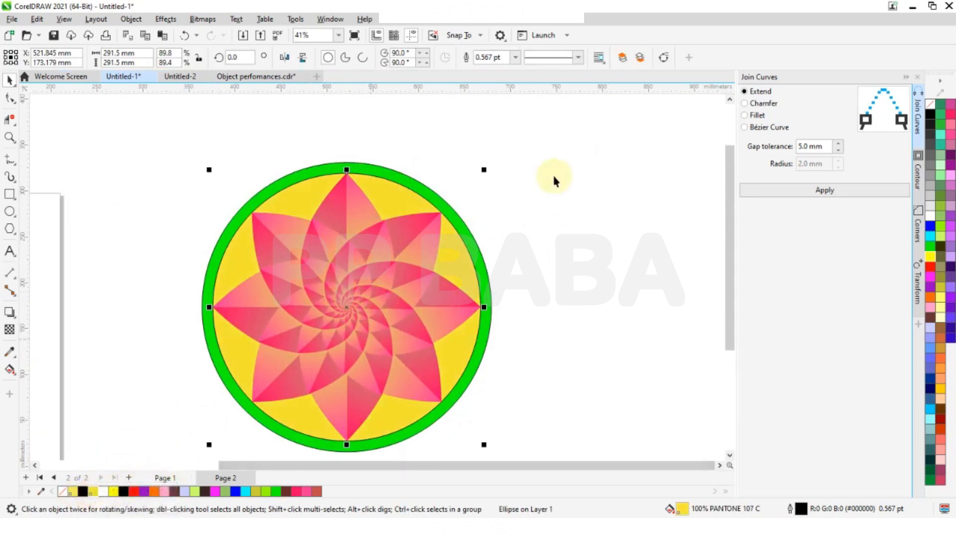
left_click(543, 231)
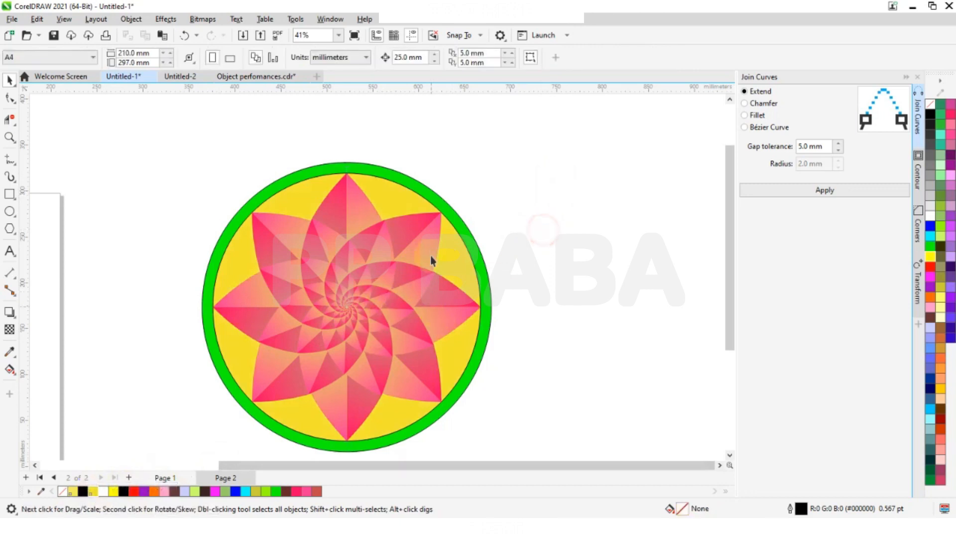
Step: Apply a rectangular fountain fill to the inner circle
scroll(394, 207, "up", 1)
left_click(394, 206)
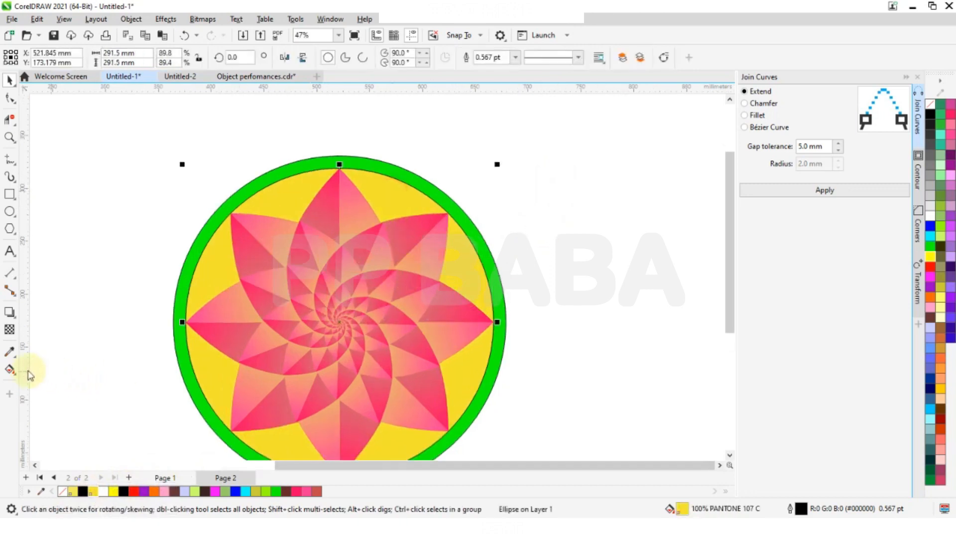
key("g")
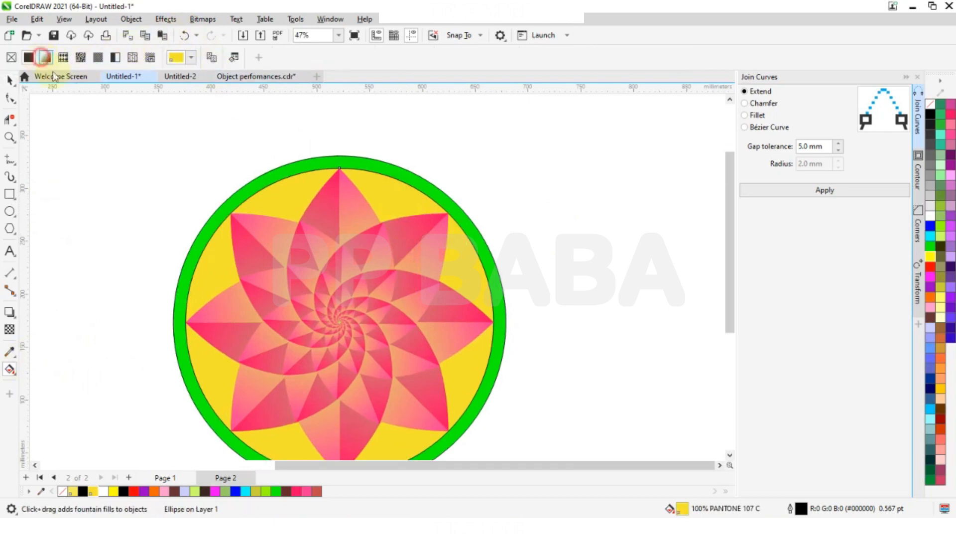
left_click(42, 59)
left_click(265, 57)
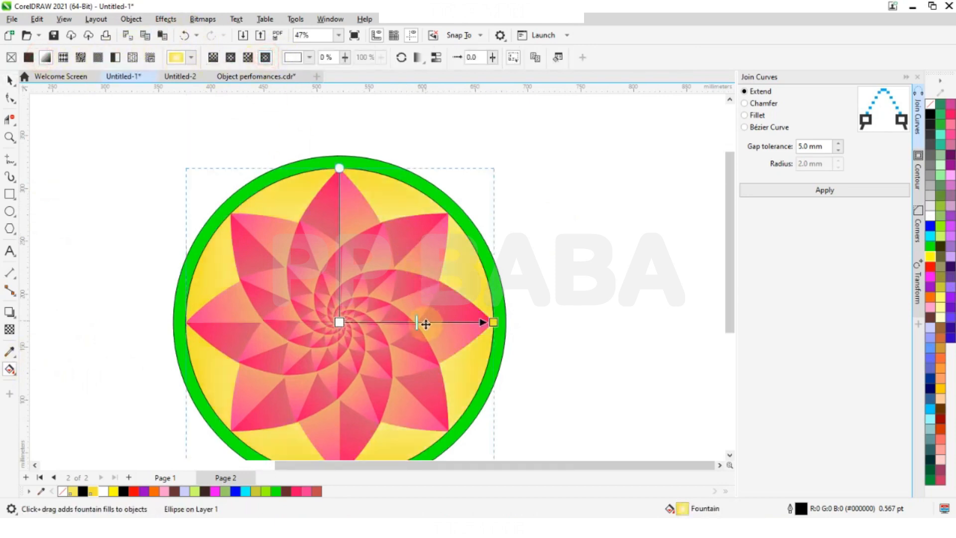
Step: Set the center color of the inner circle's fountain fill to bright red, #EB122F
left_click(340, 322)
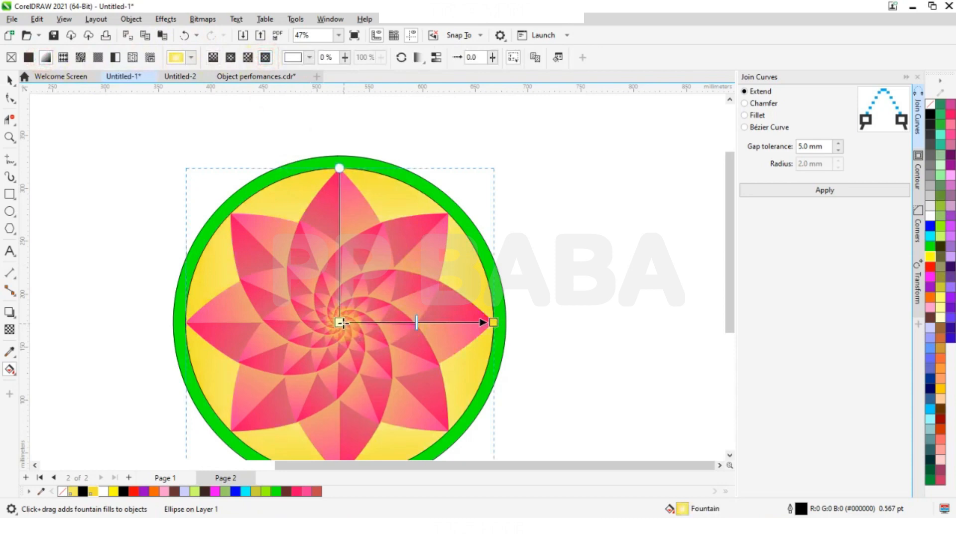
left_click(318, 337)
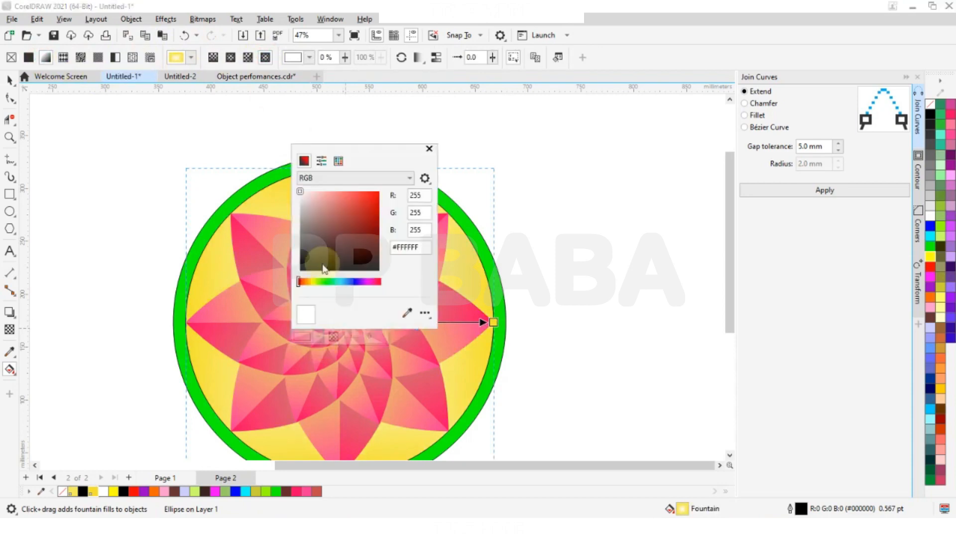
left_click(354, 235)
left_click(364, 208)
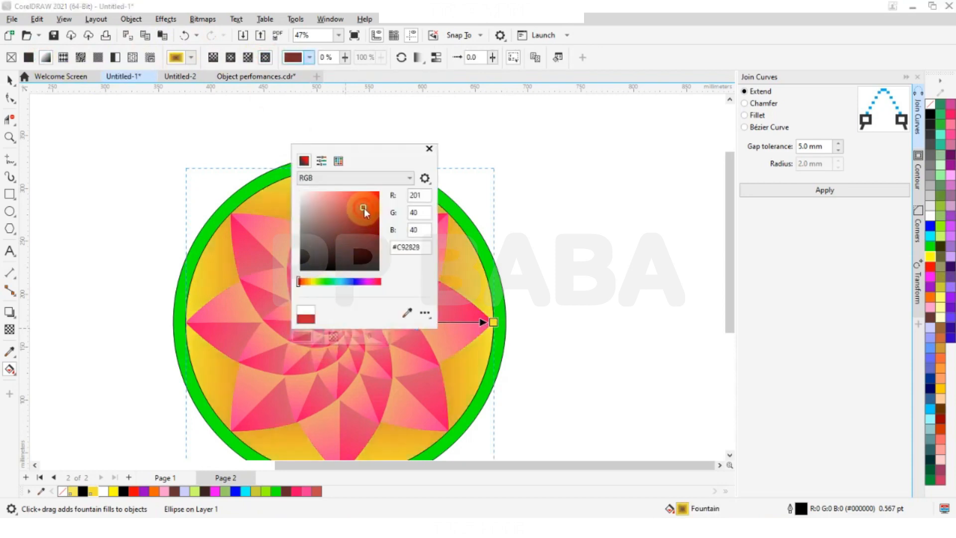
left_click(373, 197)
mouse_move(373, 198)
left_mouse_down()
mouse_move(366, 231)
mouse_move(342, 248)
left_mouse_up()
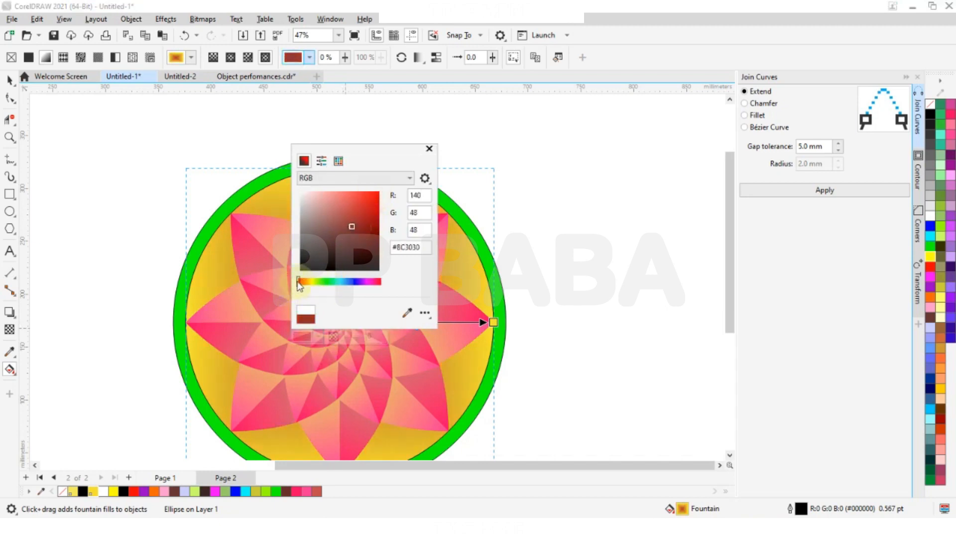
left_click_drag(298, 282, 304, 282)
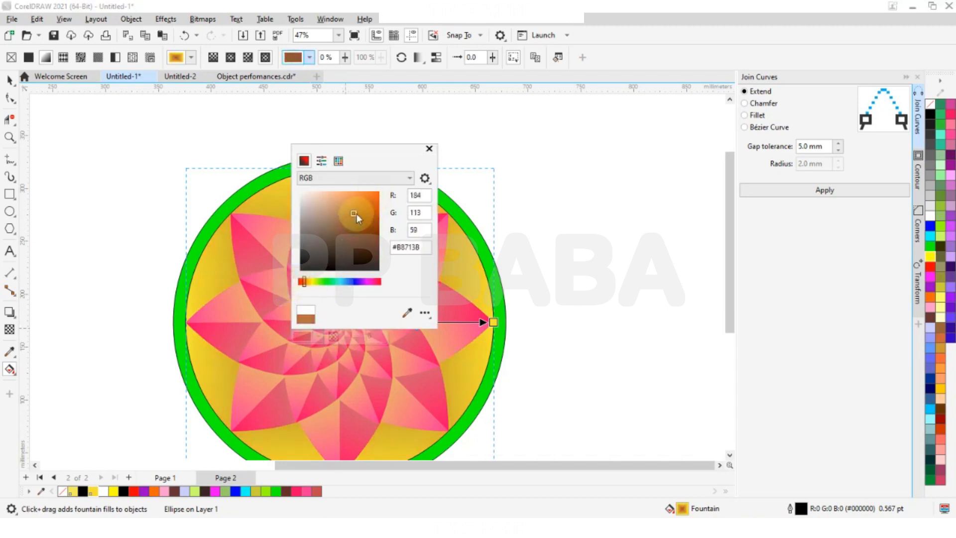
left_click_drag(303, 283, 301, 282)
left_click_drag(361, 213, 367, 204)
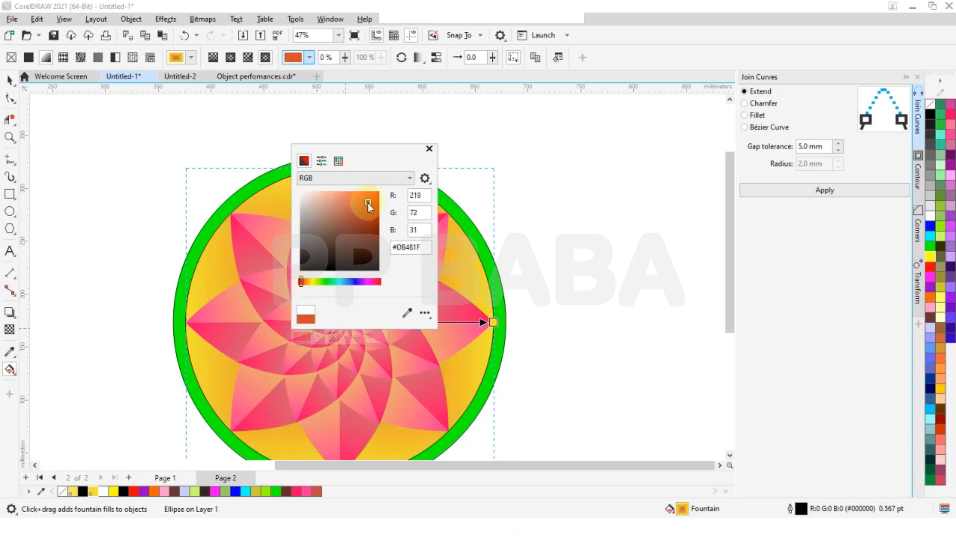
left_click(380, 283)
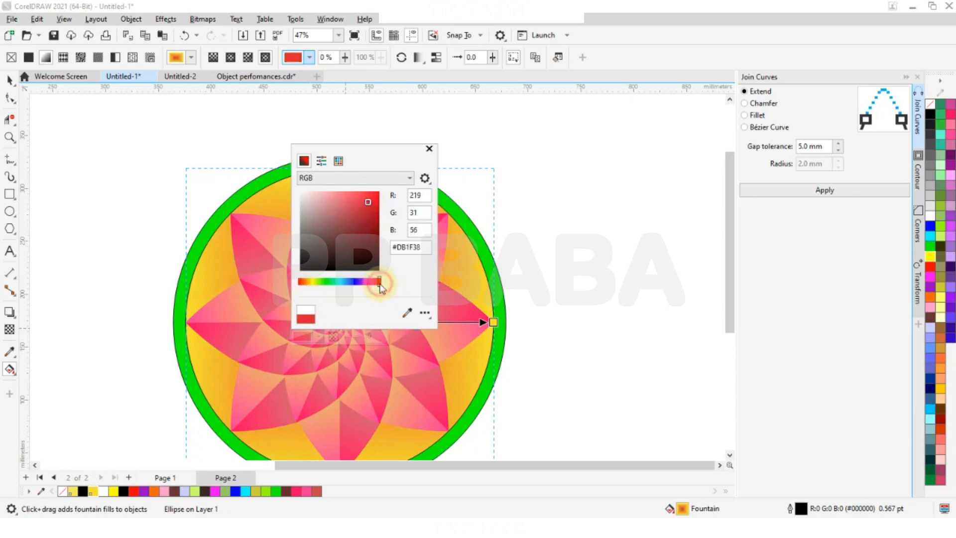
left_click_drag(367, 204, 375, 198)
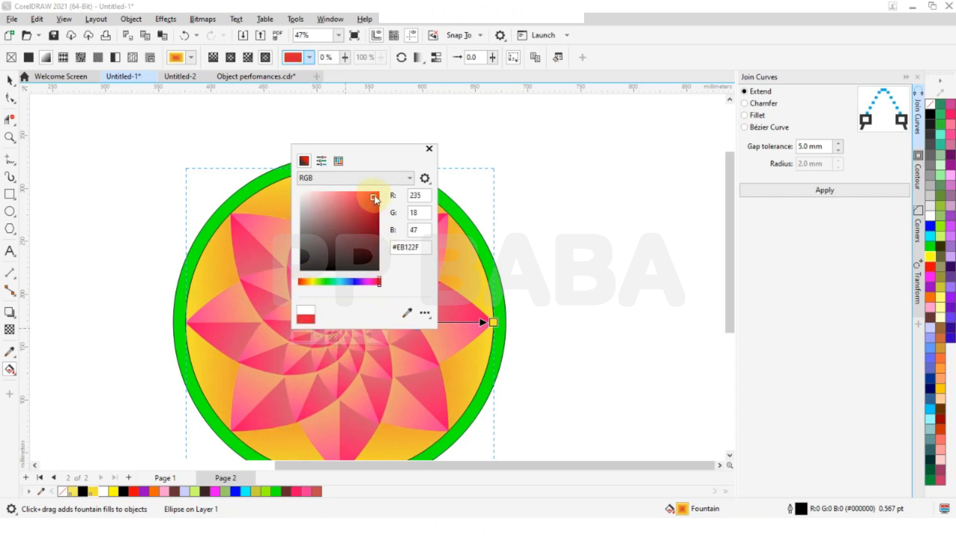
left_click(429, 149)
Step: Set the outer end color of the inner circle's fountain fill to bright yellow from the Document Palette
left_click(493, 322)
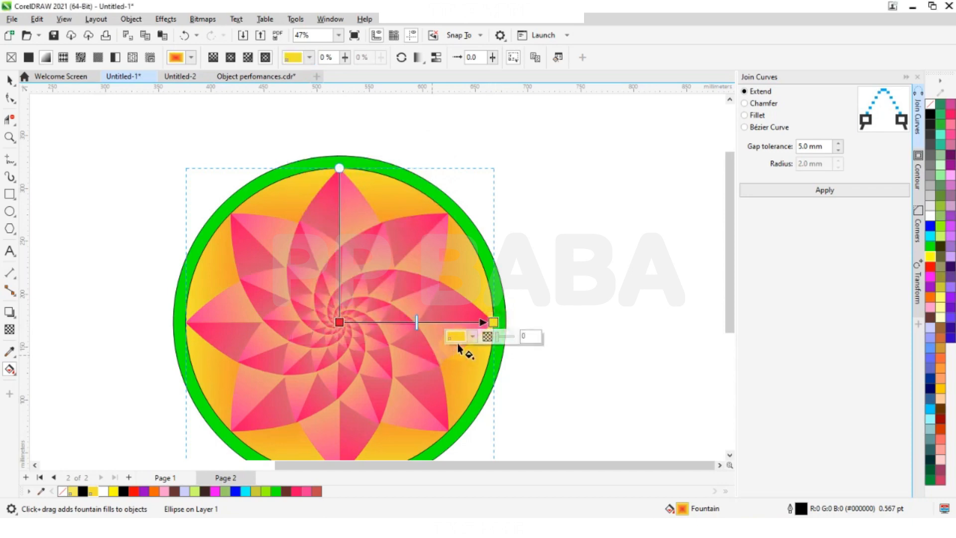
left_click(472, 336)
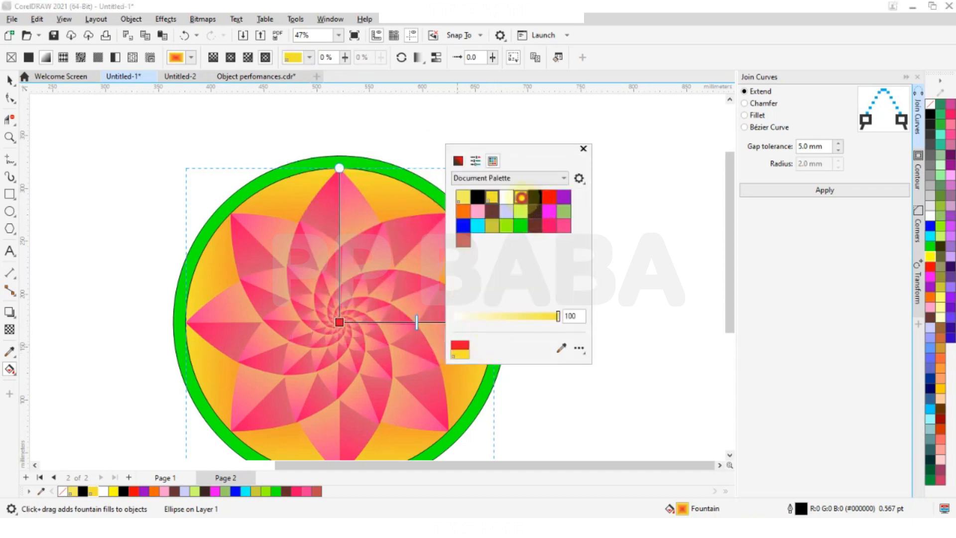
left_click(521, 198)
left_click(584, 149)
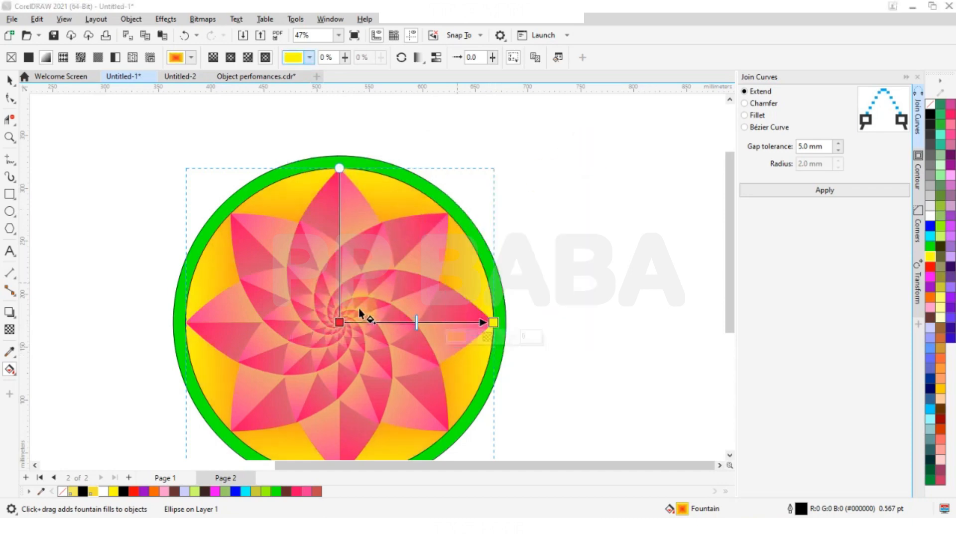
Step: Set the fountain fill's center color to near-black, #030303, and shift its midpoint slightly outward
left_click(340, 322)
left_click(319, 336)
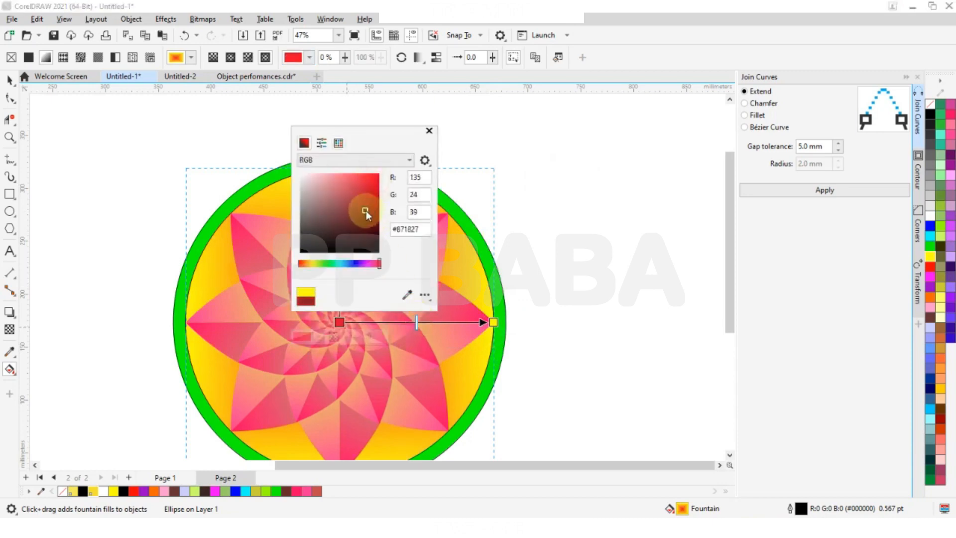
left_click_drag(367, 214, 312, 249)
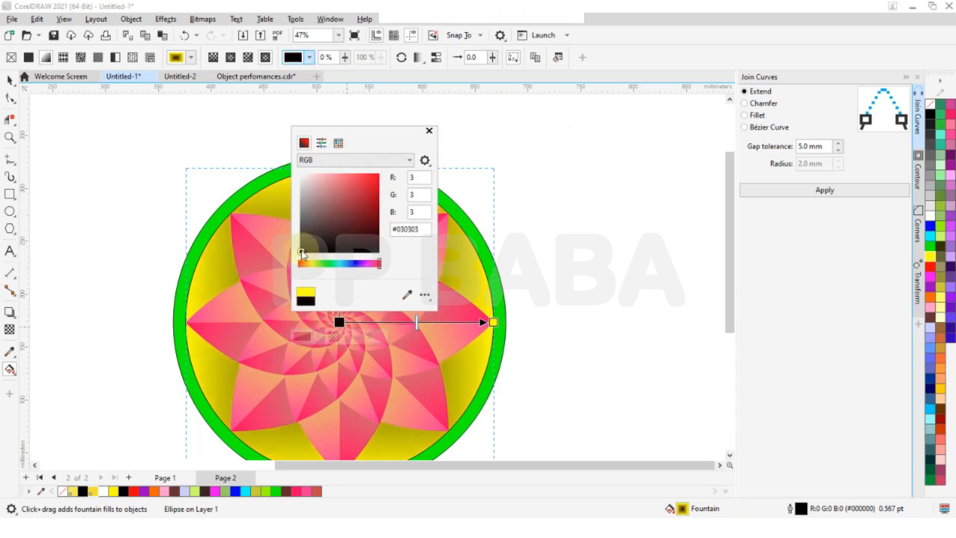
left_click(429, 131)
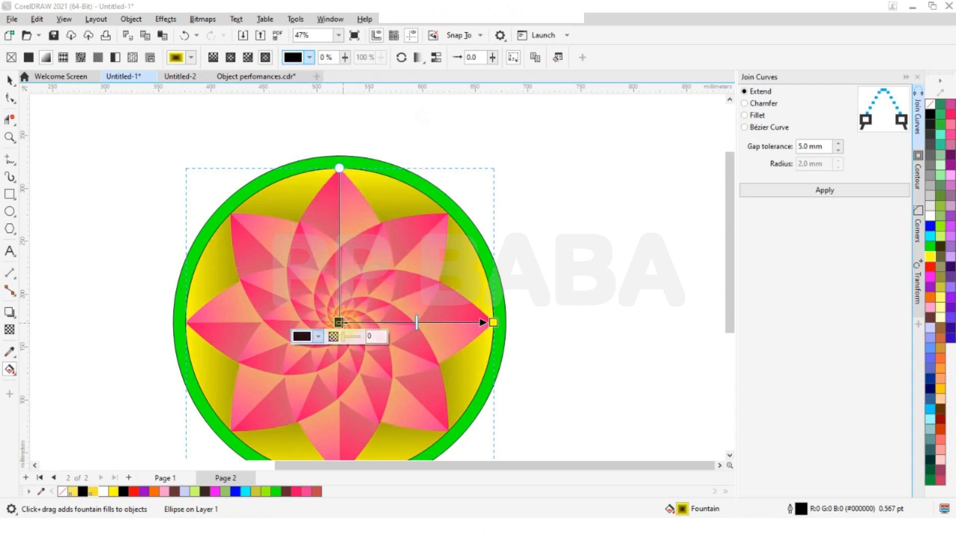
left_click(418, 323)
left_click_drag(419, 324, 428, 322)
left_click(530, 253)
Step: Change the outer circle's fill to light green with RGB red 163, green 255 and an increased blue component
scroll(426, 236, "down", 2)
scroll(428, 241, "down", 1)
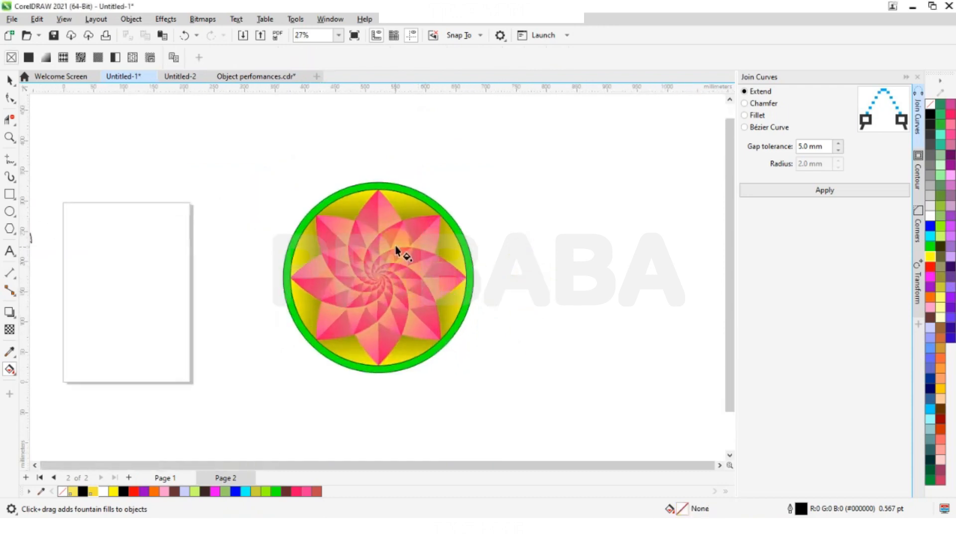
scroll(401, 252, "down", 1)
left_click(415, 181)
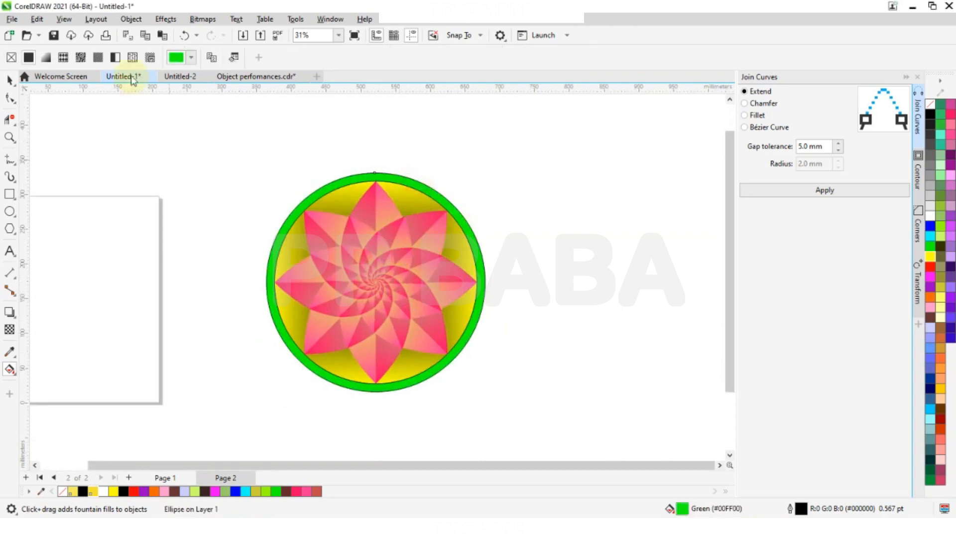
left_click(192, 58)
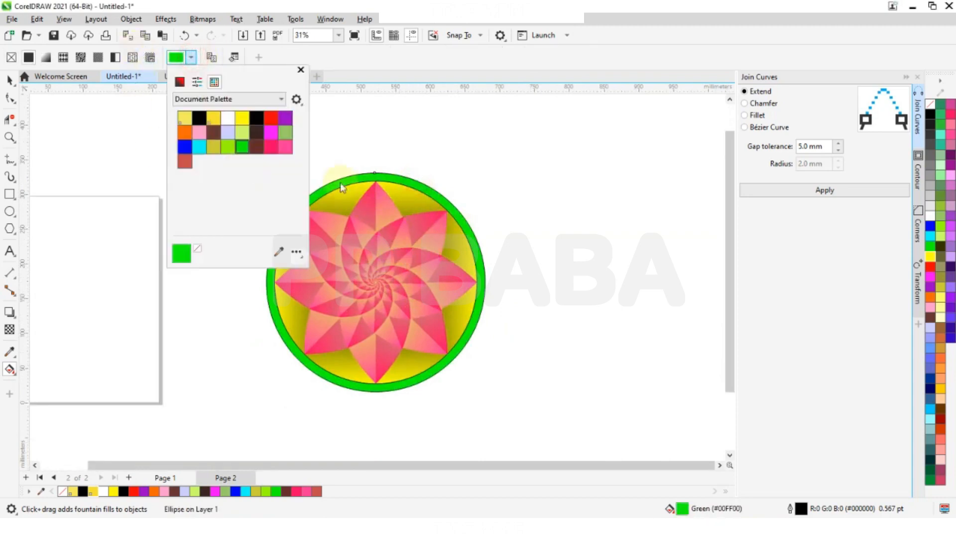
left_click(198, 82)
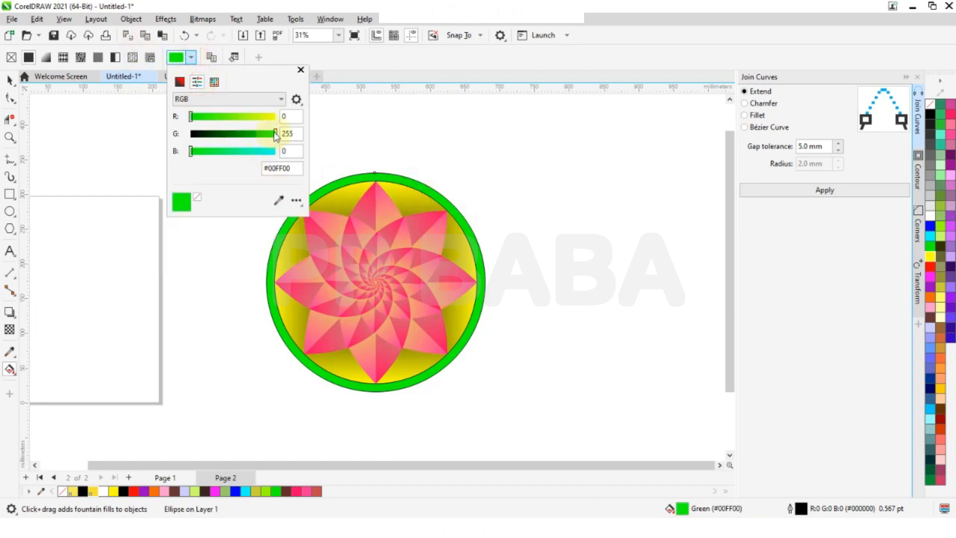
left_click_drag(192, 116, 265, 118)
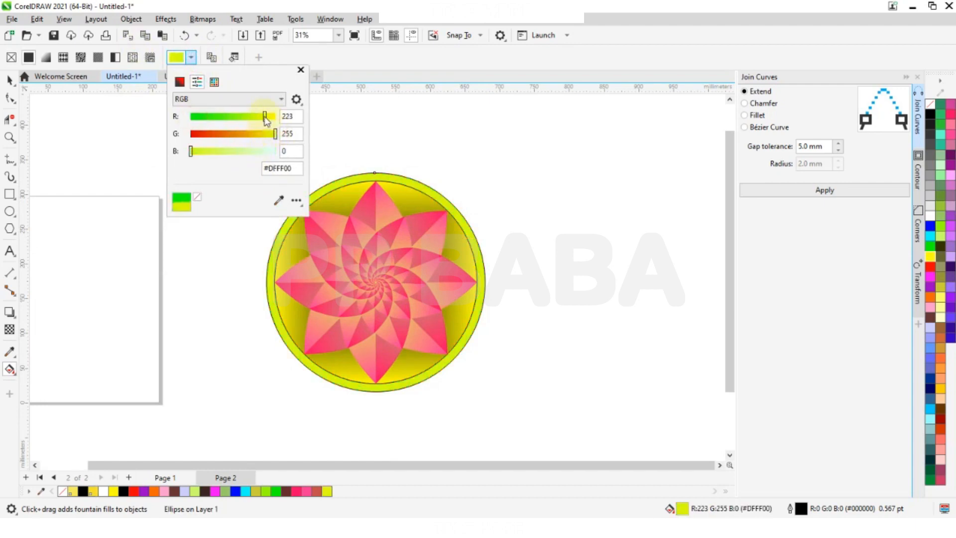
left_click_drag(247, 124, 247, 123)
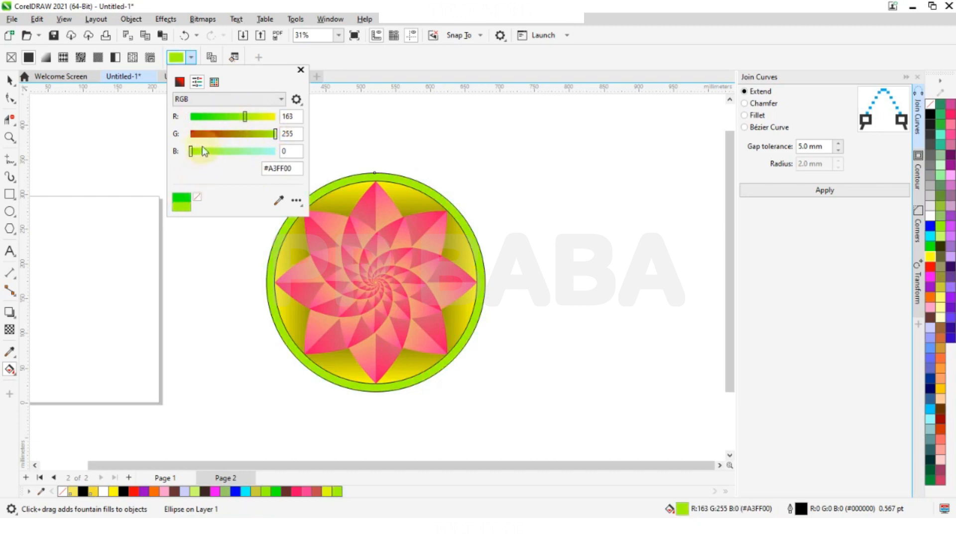
left_click_drag(195, 153, 222, 159)
left_click(301, 70)
left_click(324, 125)
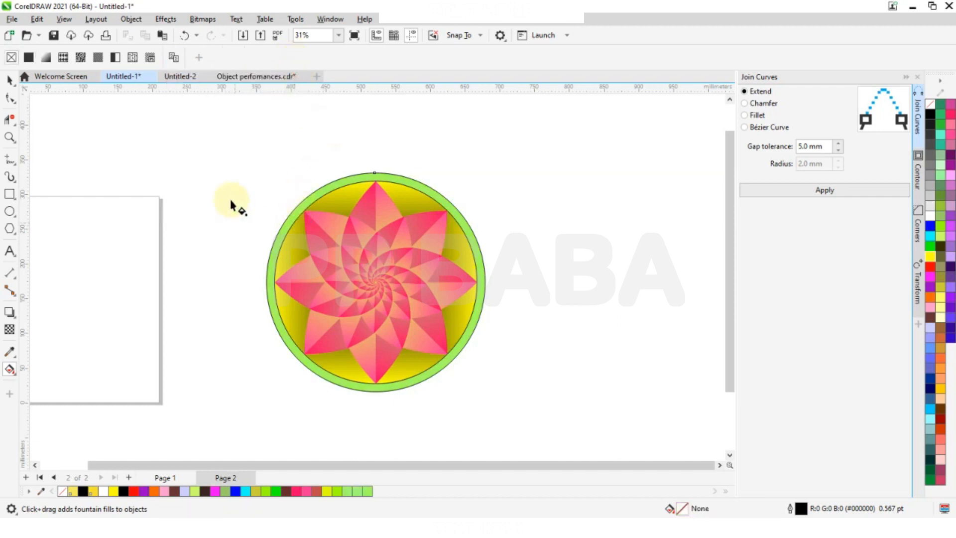
Step: Select the whole design, remove the outlines from all its objects, and clear the selection
left_click(7, 83)
left_click_drag(243, 132, 717, 396)
right_click(929, 104)
left_click(916, 110)
left_click(614, 194)
scroll(395, 256, "up", 1)
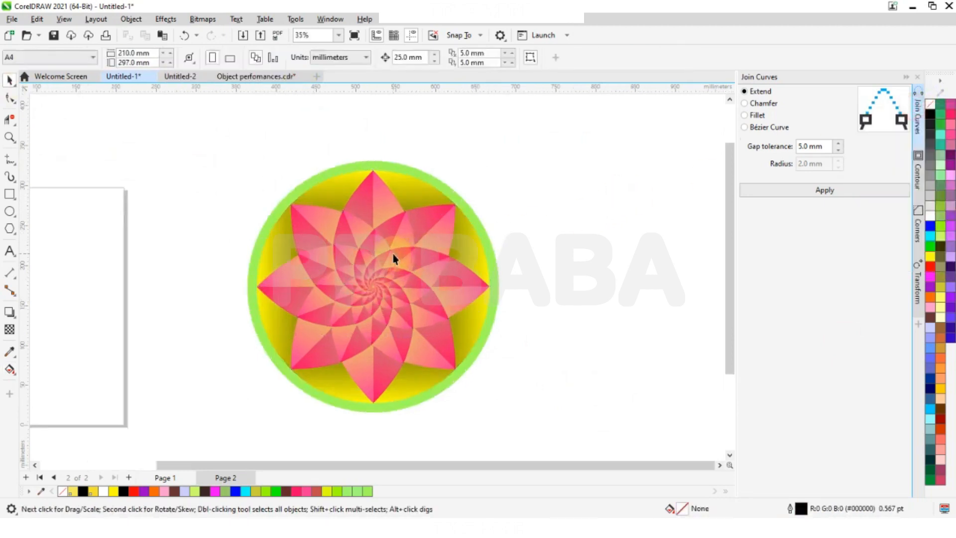
Step: Try fills #DFFF00 and Chartreuse on the outer circle, settle on Yellow (#FFFF00), and clear the selection
scroll(375, 269, "up", 1)
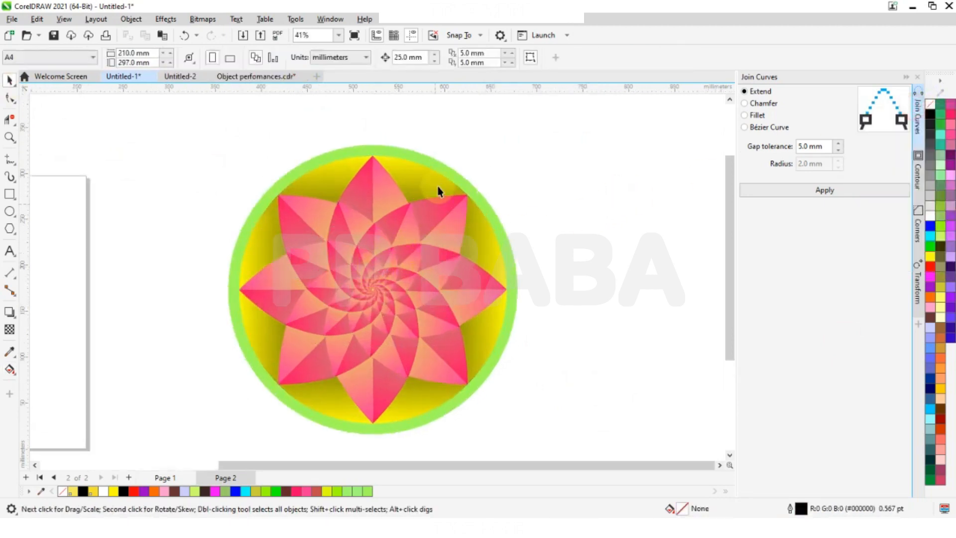
scroll(411, 169, "up", 1)
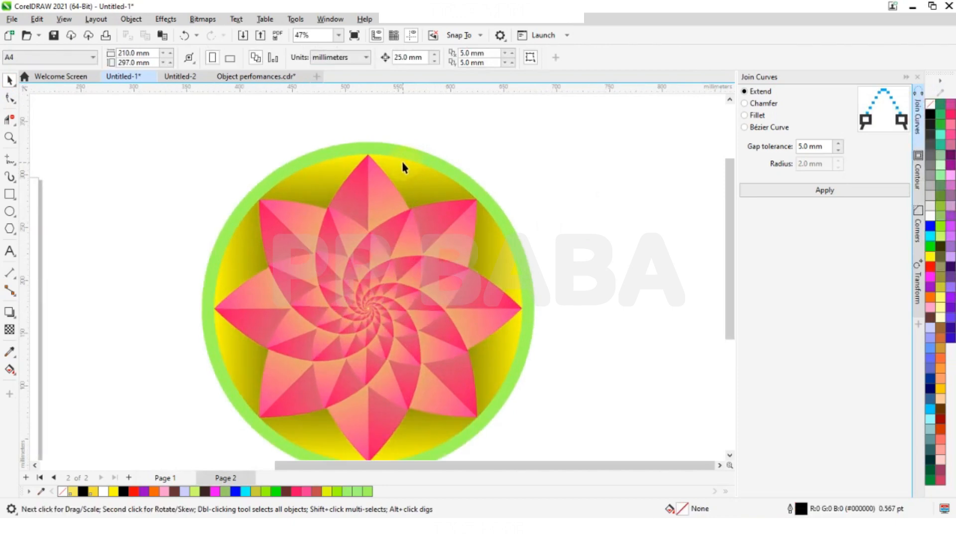
left_click(401, 159)
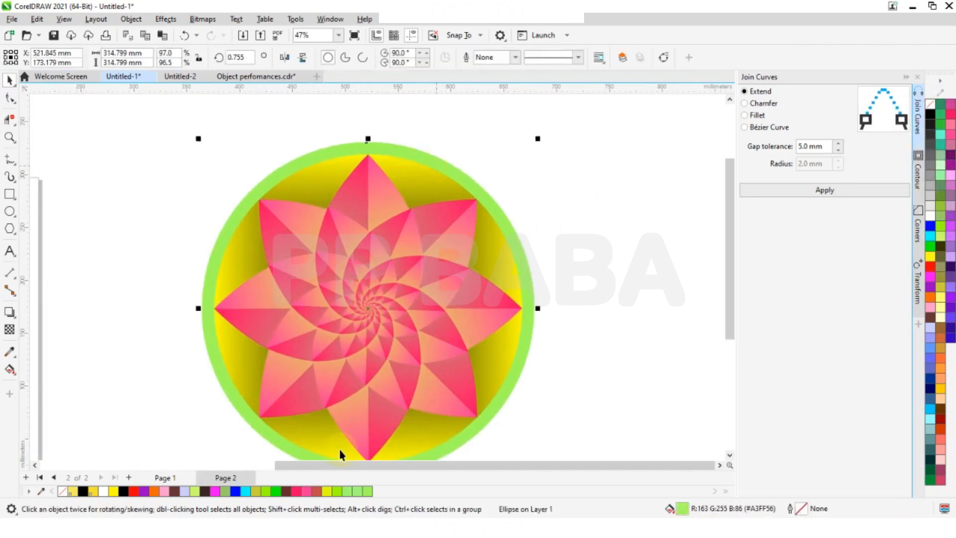
right_click(327, 491)
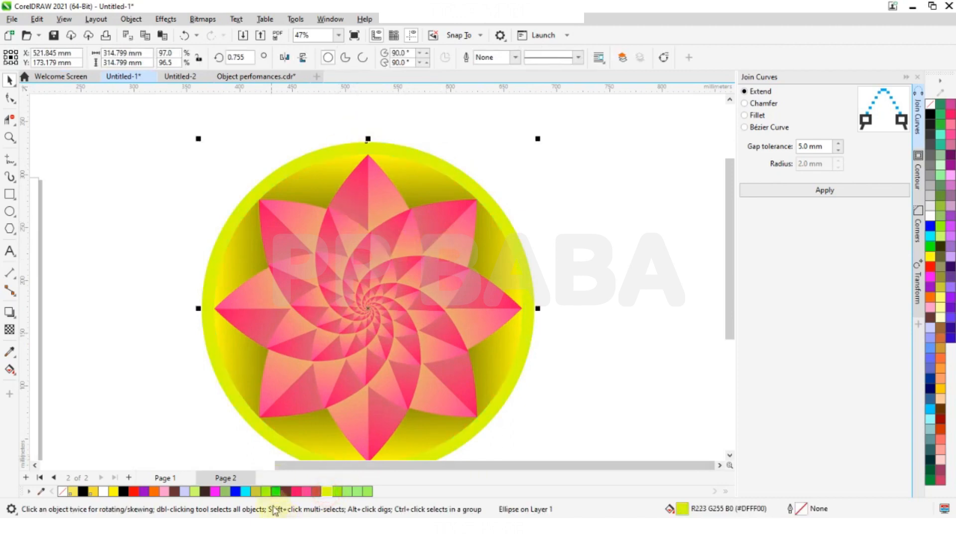
right_click(266, 492)
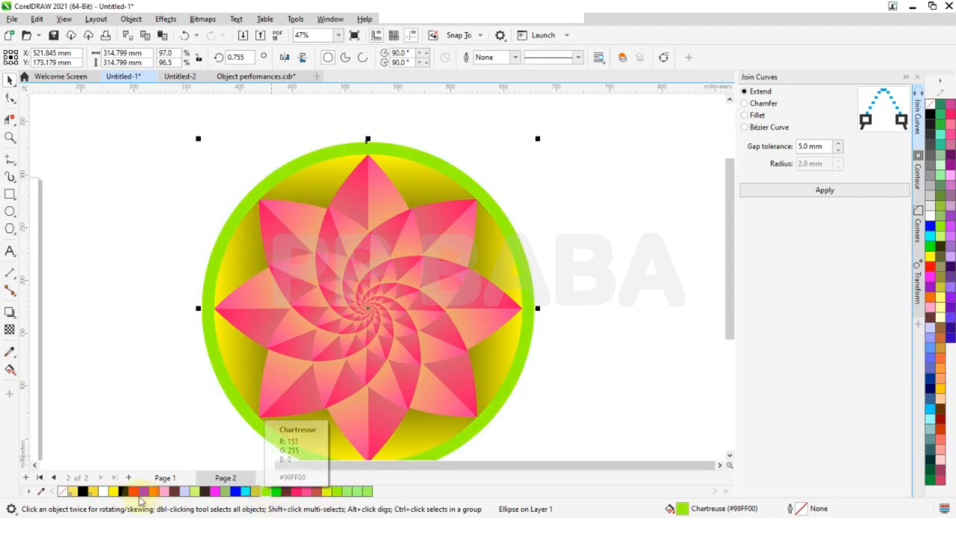
right_click(114, 492)
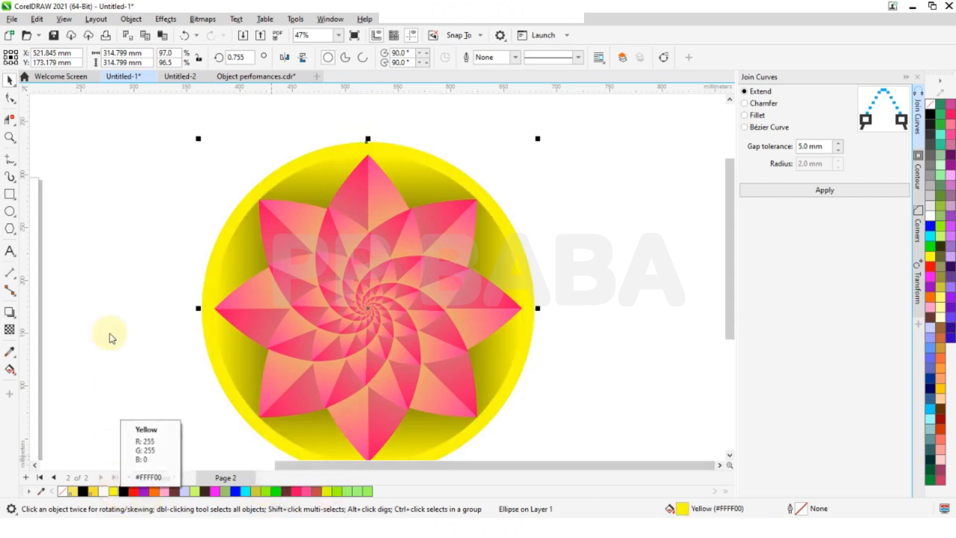
left_click(126, 189)
scroll(363, 250, "down", 2)
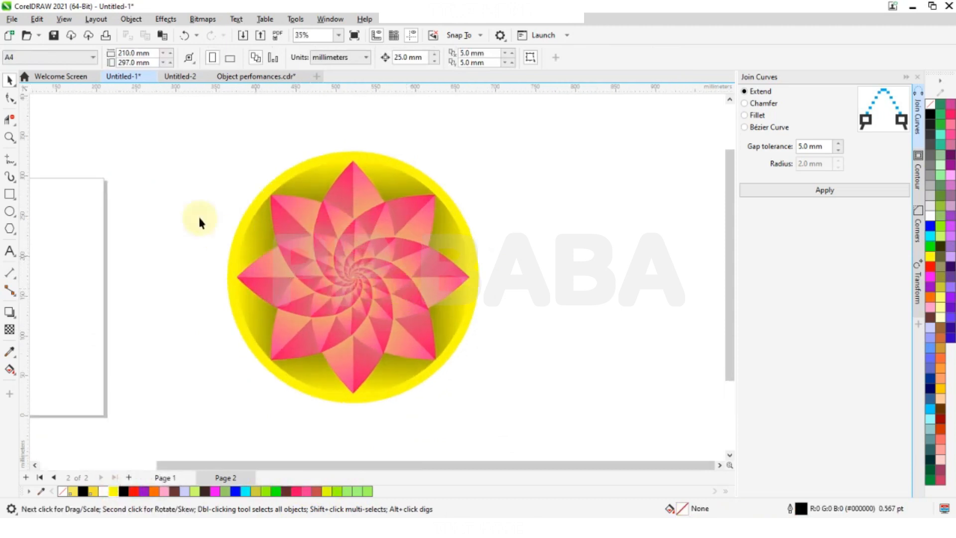
scroll(337, 229, "up", 2)
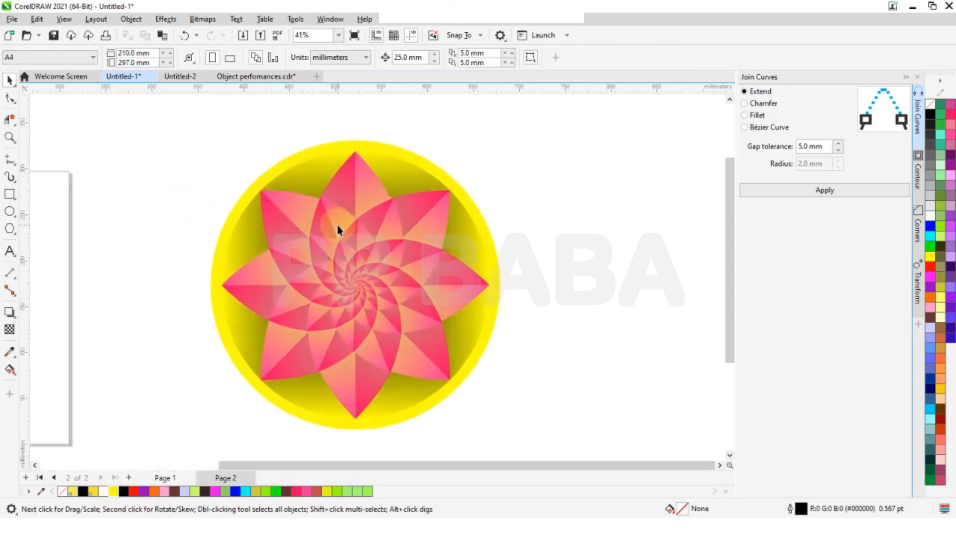